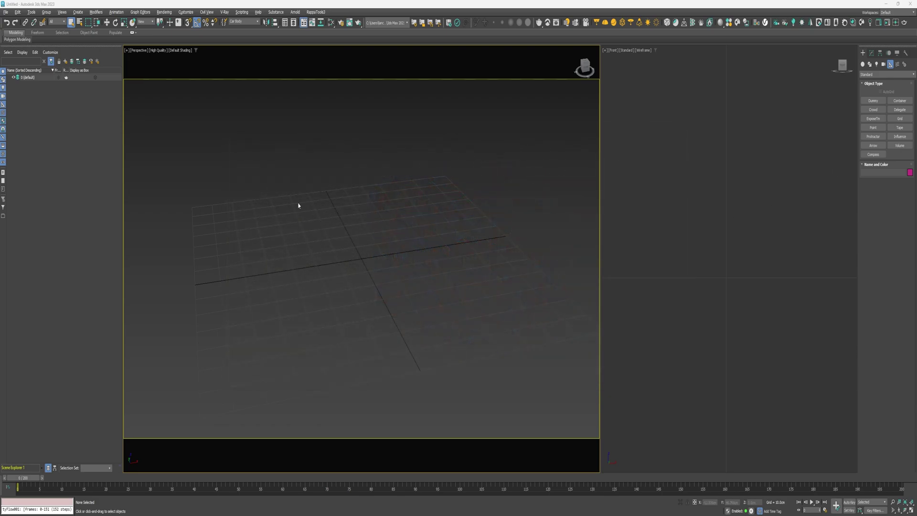
Step: Create a ChamferBox measuring 5 cm in length, width and height
{"action": "left_click", "coordinate": [78, 12]}
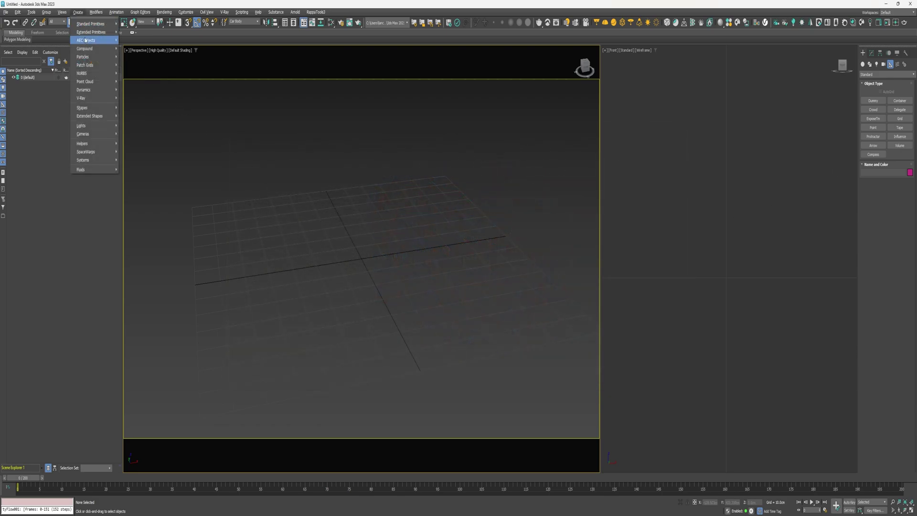
{"action": "mouse_move", "coordinate": [91, 32]}
{"action": "left_click", "coordinate": [136, 48]}
{"action": "left_click_drag", "start_coordinate": [231, 272], "coordinate": [244, 283]}
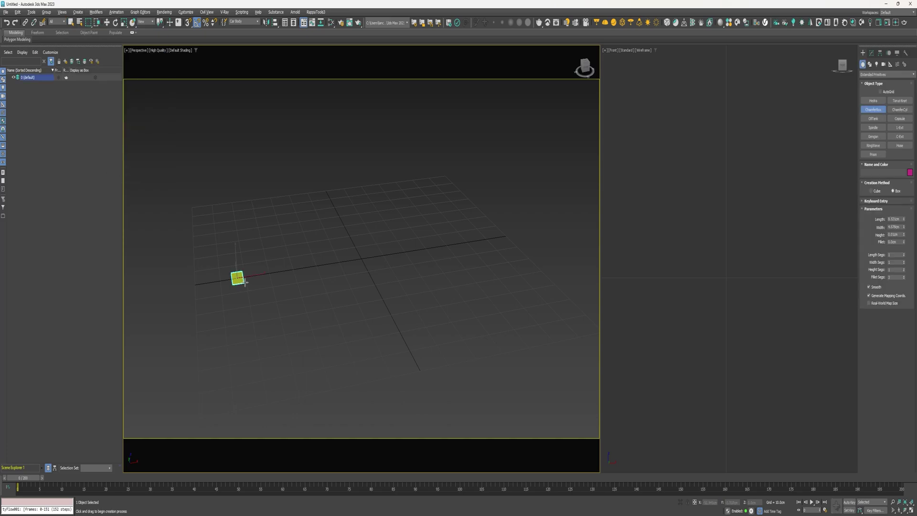
{"action": "left_click", "coordinate": [243, 267]}
{"action": "left_click", "coordinate": [239, 270]}
{"action": "type", "text": "5"}
{"action": "key", "text": "Tab"}
{"action": "type", "text": "5"}
{"action": "key", "text": "Tab"}
{"action": "type", "text": "5"}
{"action": "key", "text": "Tab"}
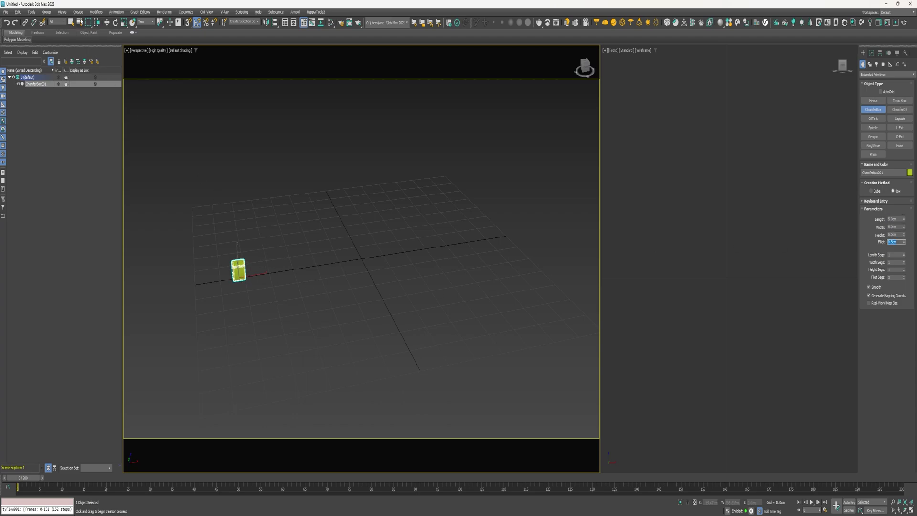
Step: Create a standard Box measuring 30 cm in length, width and height
{"action": "left_click", "coordinate": [78, 13]}
{"action": "mouse_move", "coordinate": [95, 23]}
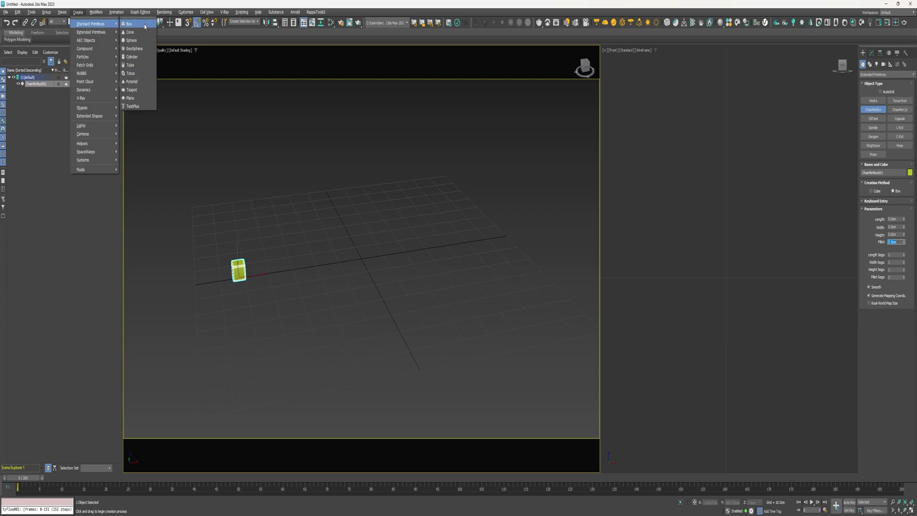
{"action": "left_click", "coordinate": [136, 25]}
{"action": "left_click_drag", "start_coordinate": [306, 237], "coordinate": [447, 288]}
{"action": "left_click", "coordinate": [449, 181]}
{"action": "double_click", "coordinate": [892, 209]}
{"action": "type", "text": "30"}
{"action": "key", "text": "Tab"}
{"action": "type", "text": "30"}
{"action": "key", "text": "Tab"}
{"action": "type", "text": "30"}
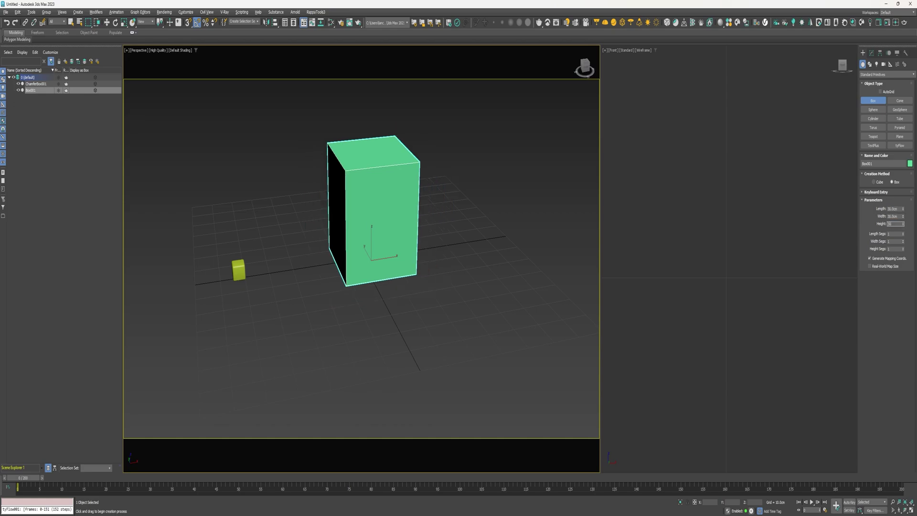
{"action": "key", "text": "Return"}
{"action": "left_click", "coordinate": [901, 146]}
Step: Place a tyFlow and add Birth Voxels sourced from the 30 cm box, then hide the box
{"action": "left_click_drag", "start_coordinate": [502, 271], "coordinate": [502, 249]}
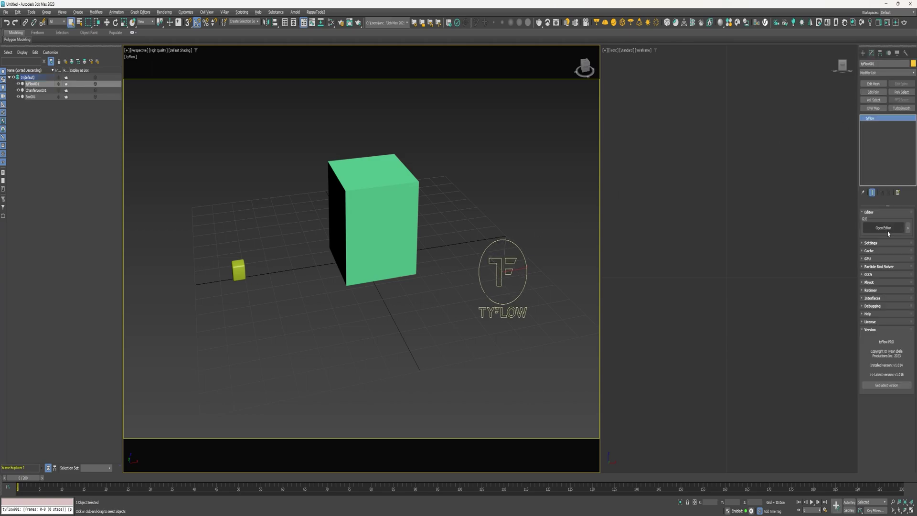
{"action": "left_click_drag", "start_coordinate": [535, 131], "coordinate": [777, 12]}
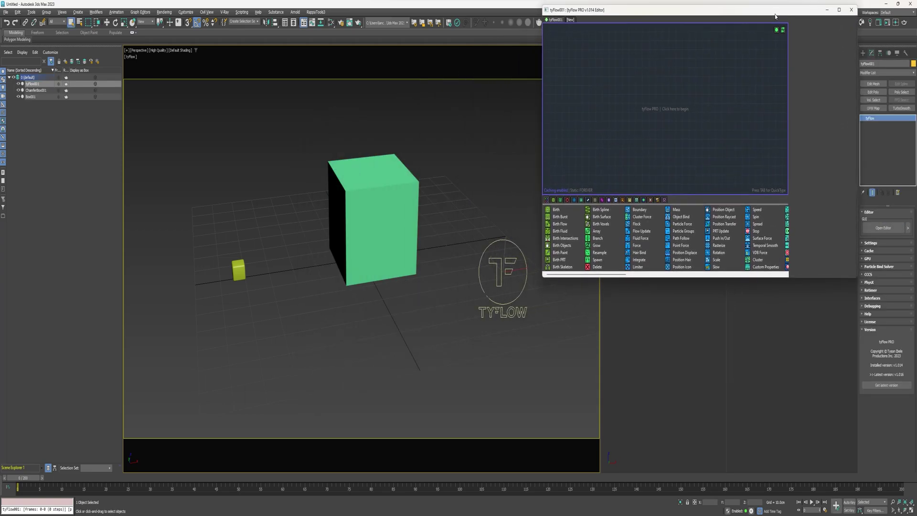
{"action": "left_click_drag", "start_coordinate": [797, 283], "coordinate": [821, 474]}
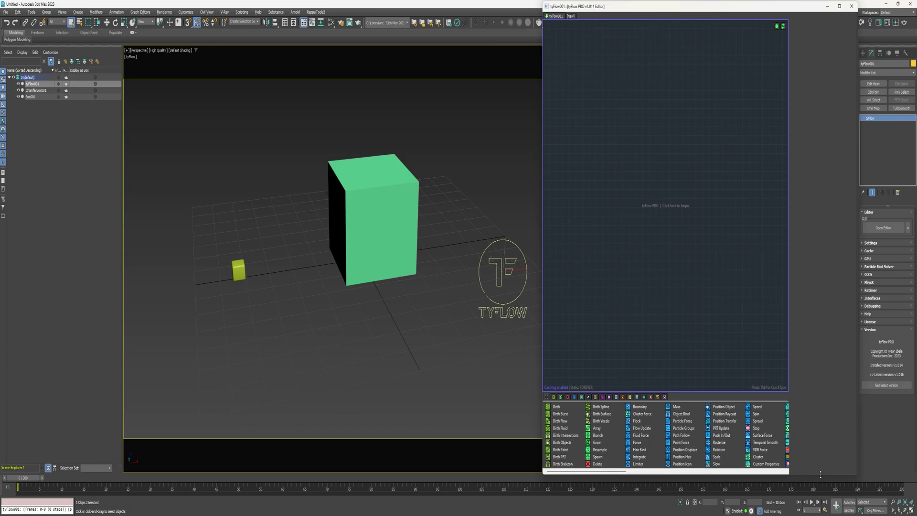
{"action": "left_click_drag", "start_coordinate": [604, 421], "coordinate": [564, 44]}
{"action": "left_click", "coordinate": [812, 103]}
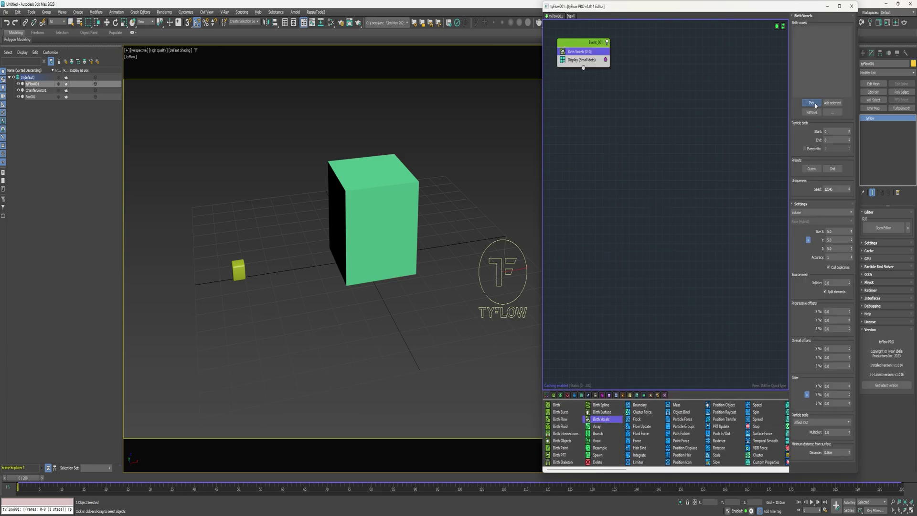
{"action": "left_click", "coordinate": [366, 202]}
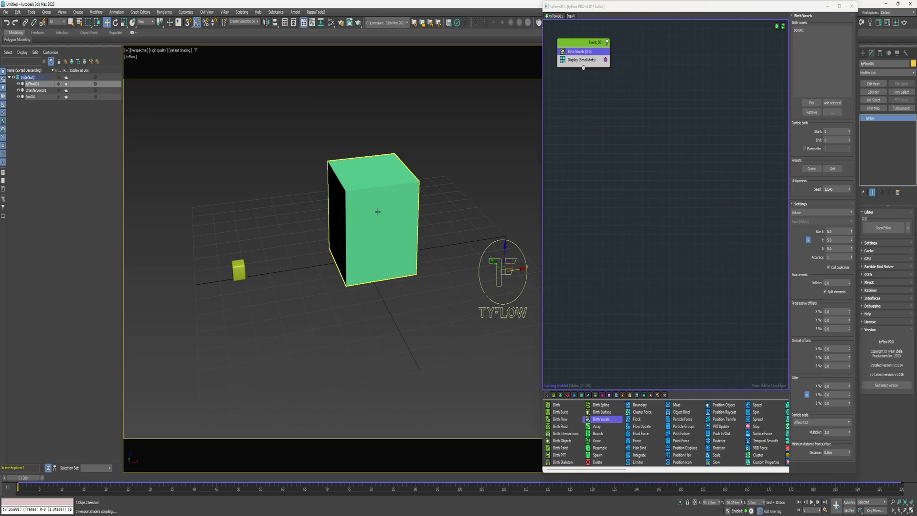
{"action": "left_click", "coordinate": [19, 96]}
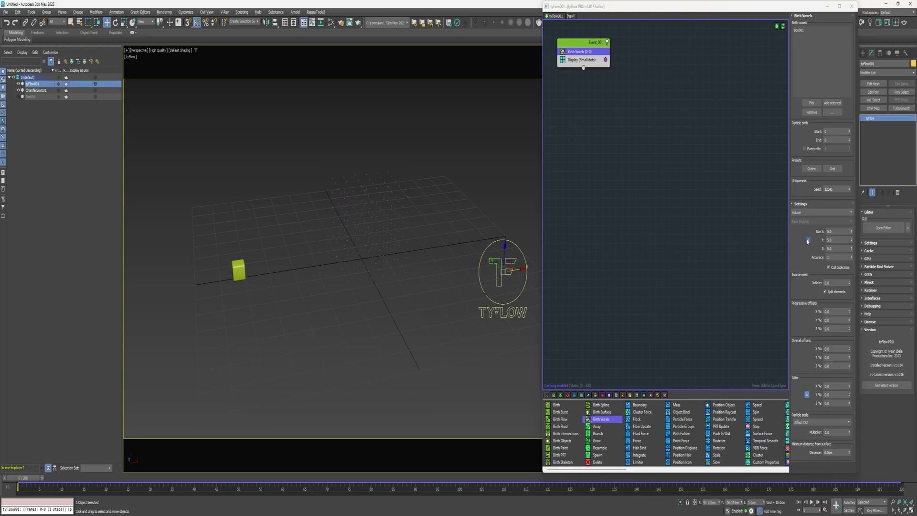
Step: Set voxel size to 10, display particles as Geometry, and add a Shape operator
{"action": "left_click", "coordinate": [832, 231]}
{"action": "type", "text": "10"}
{"action": "key", "text": "Return"}
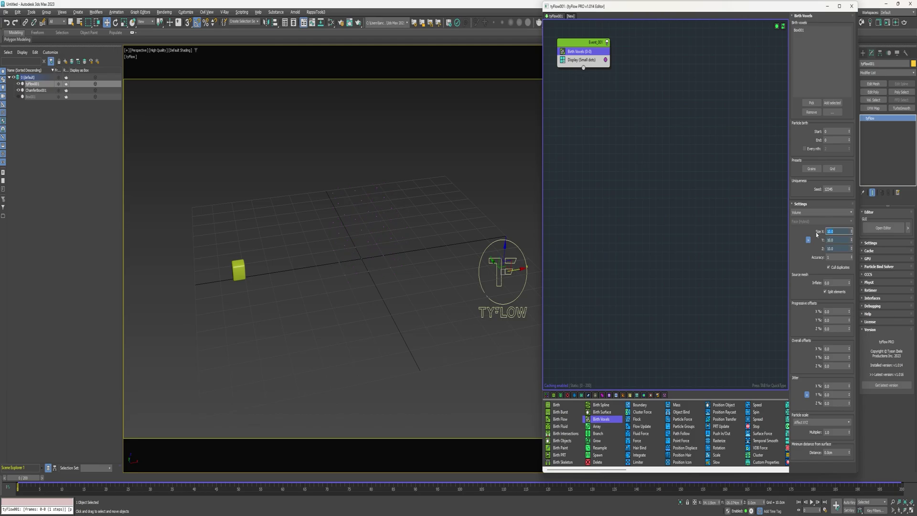
{"action": "left_click", "coordinate": [581, 59]}
{"action": "left_click", "coordinate": [822, 29]}
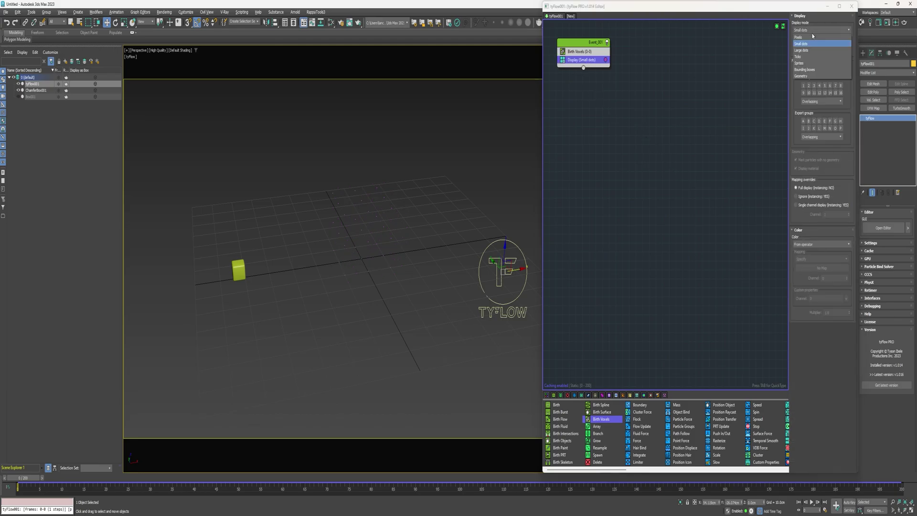
{"action": "left_click", "coordinate": [800, 76]}
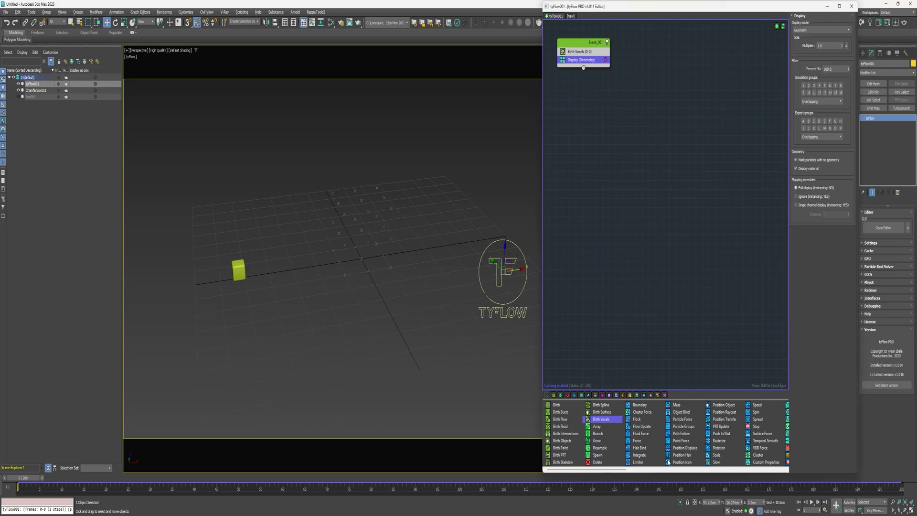
{"action": "scroll", "coordinate": [731, 464], "scroll_direction": "down", "scroll_amount": 3}
{"action": "left_click_drag", "start_coordinate": [721, 457], "coordinate": [583, 57]}
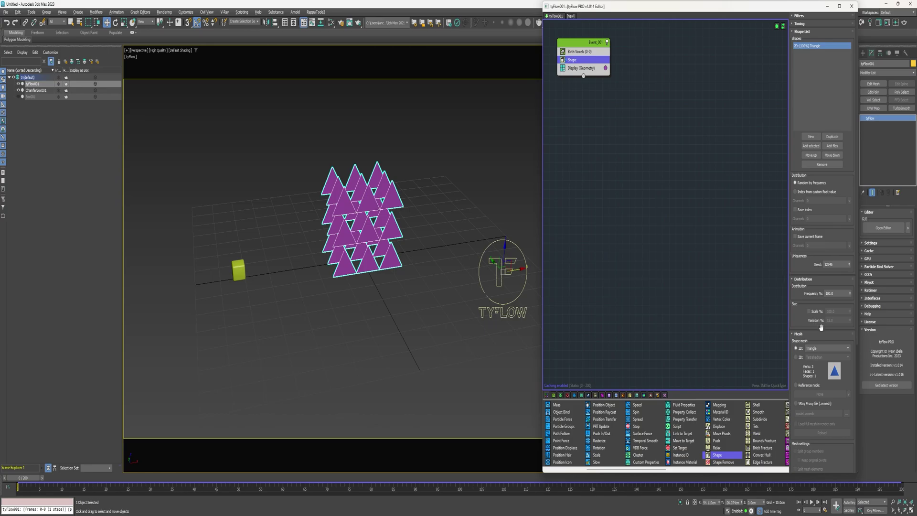
Step: Set the particle shape to reference the chamfered cube, then hide that cube
{"action": "left_click", "coordinate": [806, 388]}
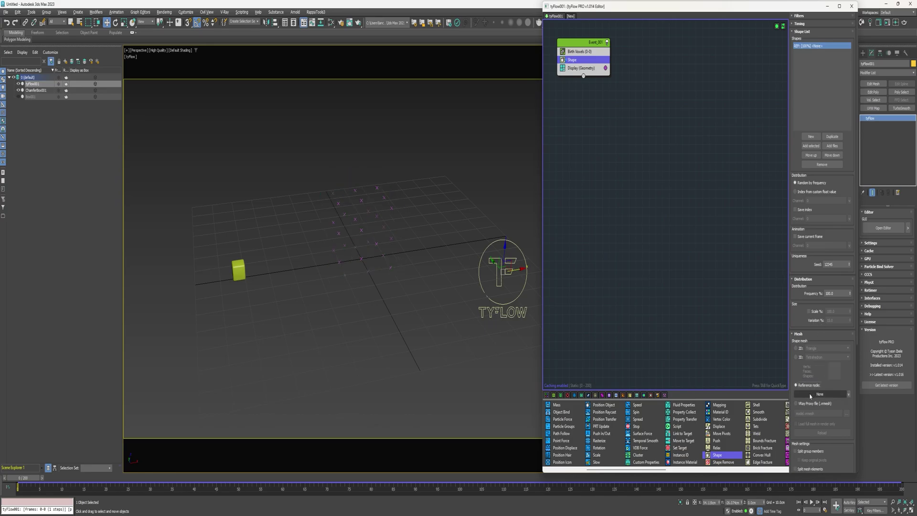
{"action": "left_click", "coordinate": [811, 395]}
{"action": "left_click", "coordinate": [245, 273]}
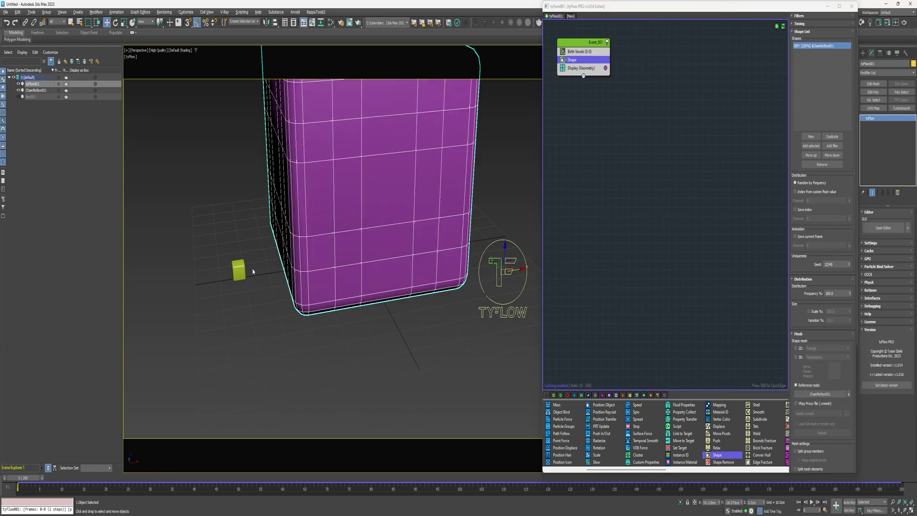
{"action": "left_click", "coordinate": [19, 90]}
{"action": "key", "text": "z"}
Step: Add a Scale operator set to 19% on all axes and deselect the scene
{"action": "left_click_drag", "start_coordinate": [598, 460], "coordinate": [579, 70]}
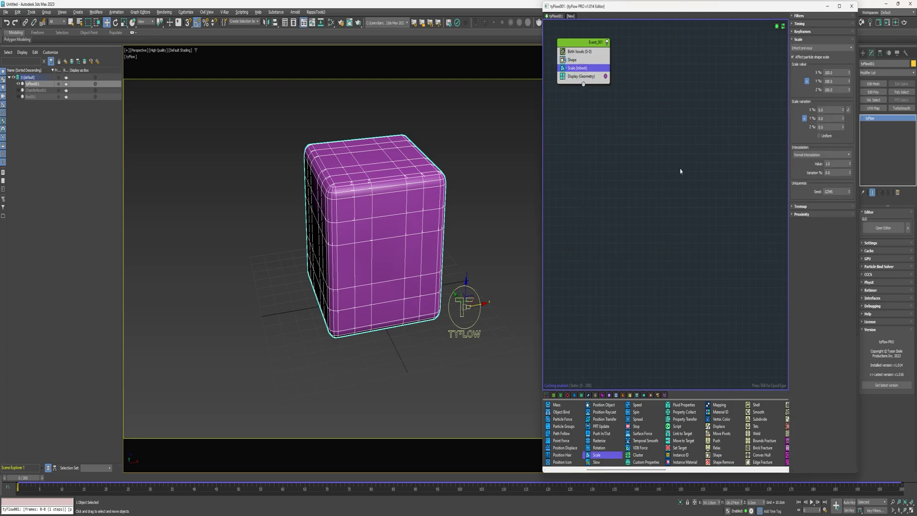
{"action": "left_click", "coordinate": [835, 72]}
{"action": "type", "text": "20"}
{"action": "key", "text": "Return"}
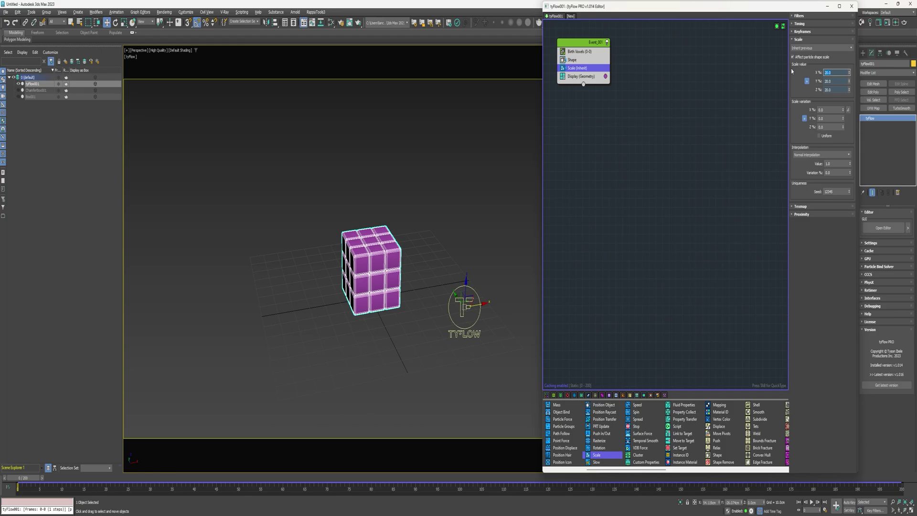
{"action": "scroll", "coordinate": [446, 250], "scroll_direction": "up", "scroll_amount": 2}
{"action": "middle_click_drag", "start_coordinate": [446, 250], "coordinate": [456, 216]}
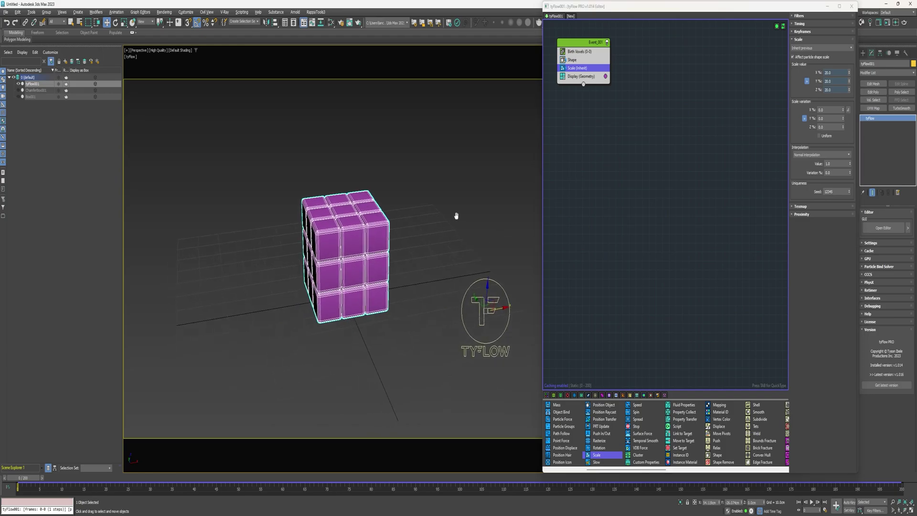
{"action": "left_click", "coordinate": [835, 72]}
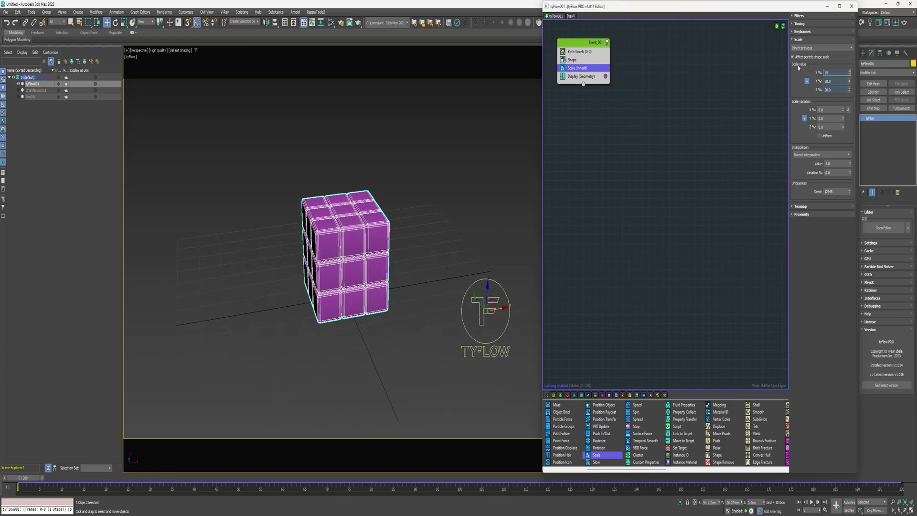
{"action": "type", "text": "19"}
{"action": "key", "text": "Return"}
{"action": "middle_click_drag", "start_coordinate": [344, 317], "coordinate": [363, 320], "text": "alt"}
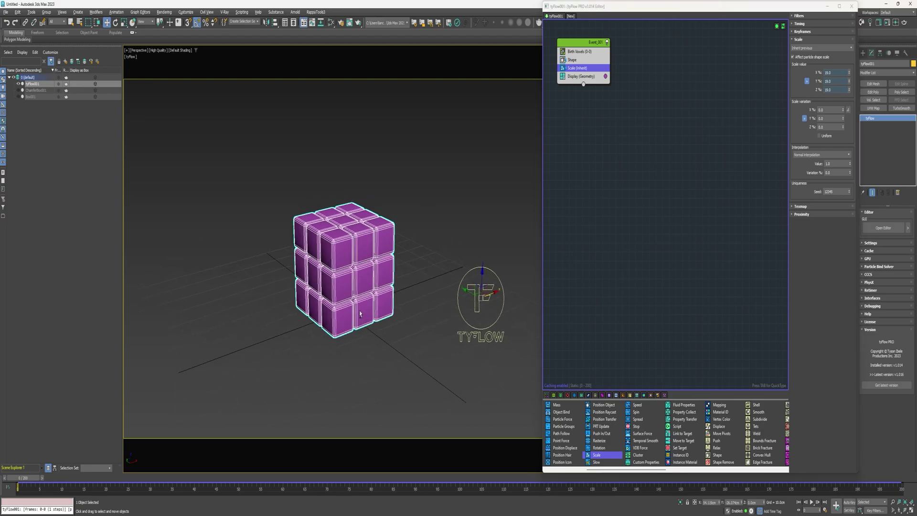
{"action": "left_click", "coordinate": [430, 322]}
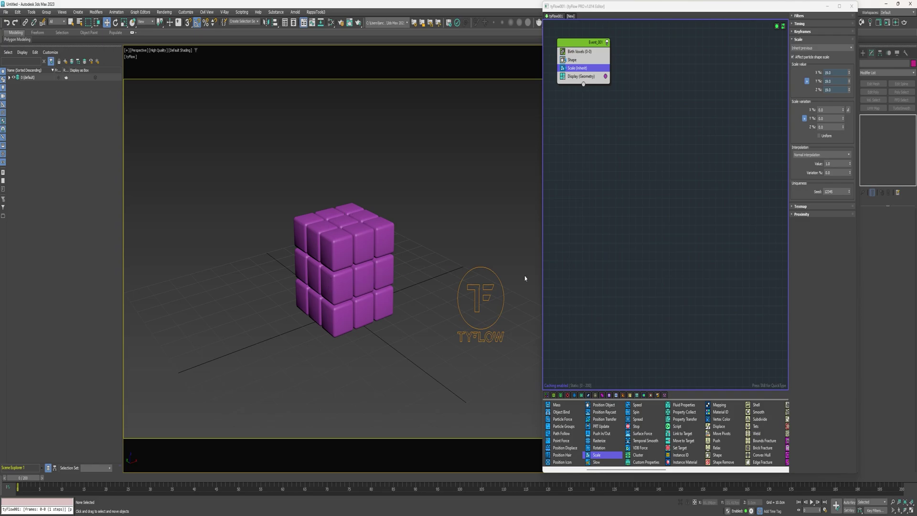
Step: Add a 50% Split operator and move the Display operator into a new Event_002
{"action": "scroll", "coordinate": [612, 425], "scroll_direction": "down", "scroll_amount": 5}
{"action": "left_click_drag", "start_coordinate": [677, 465], "coordinate": [580, 76]}
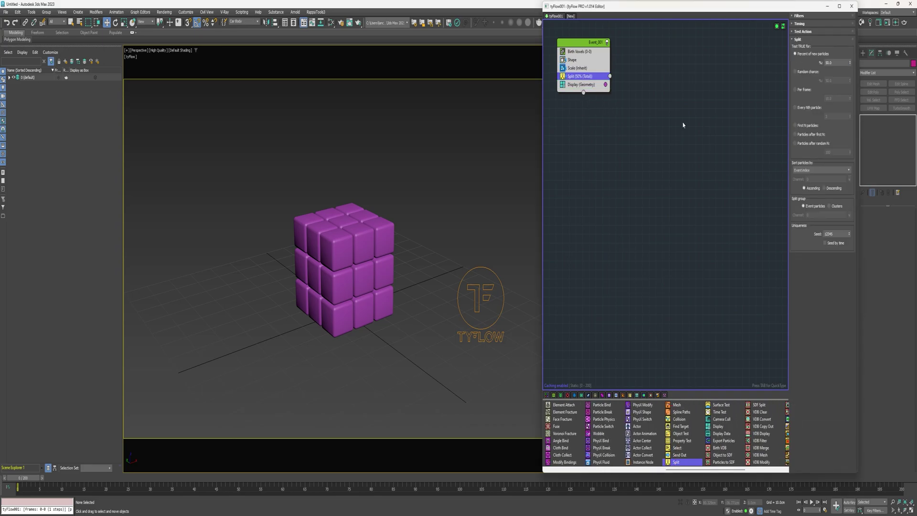
{"action": "left_click", "coordinate": [573, 85]}
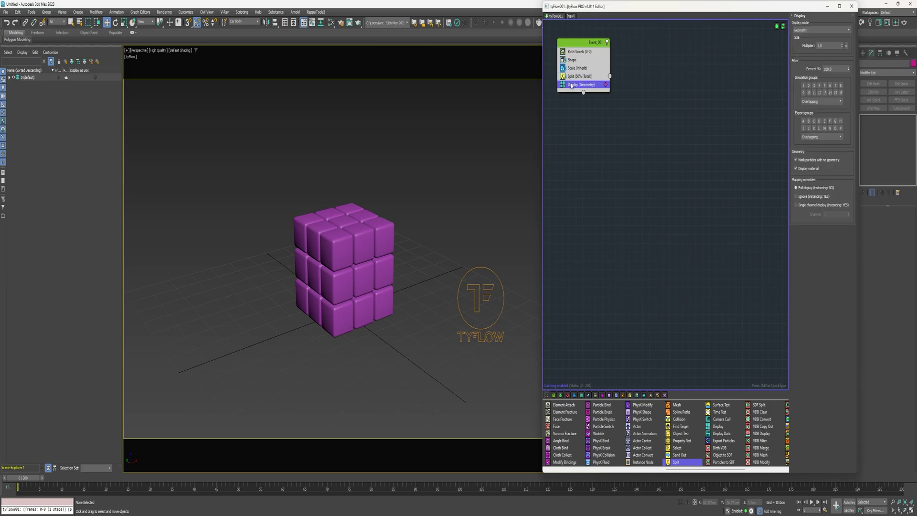
{"action": "left_click_drag", "start_coordinate": [577, 86], "coordinate": [610, 75]}
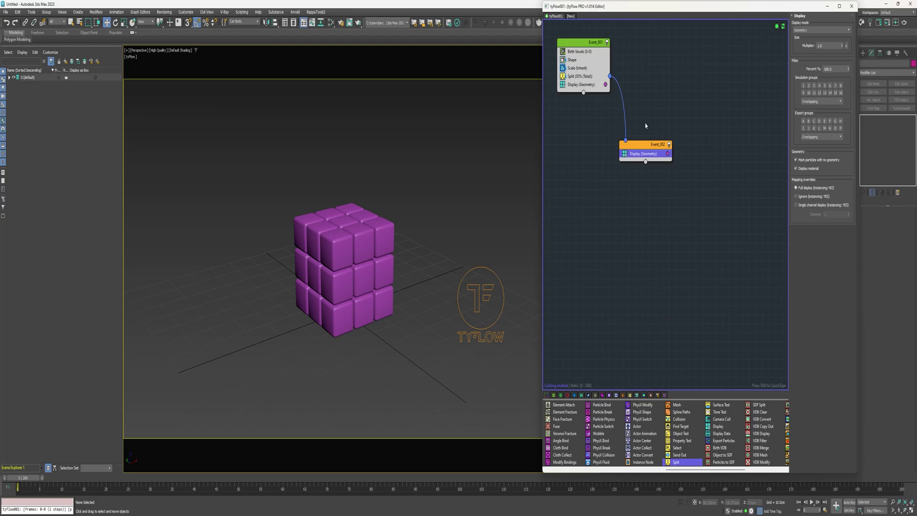
Step: Give Event_002 a bright green display colour
{"action": "left_click", "coordinate": [667, 153]}
{"action": "left_click", "coordinate": [690, 175]}
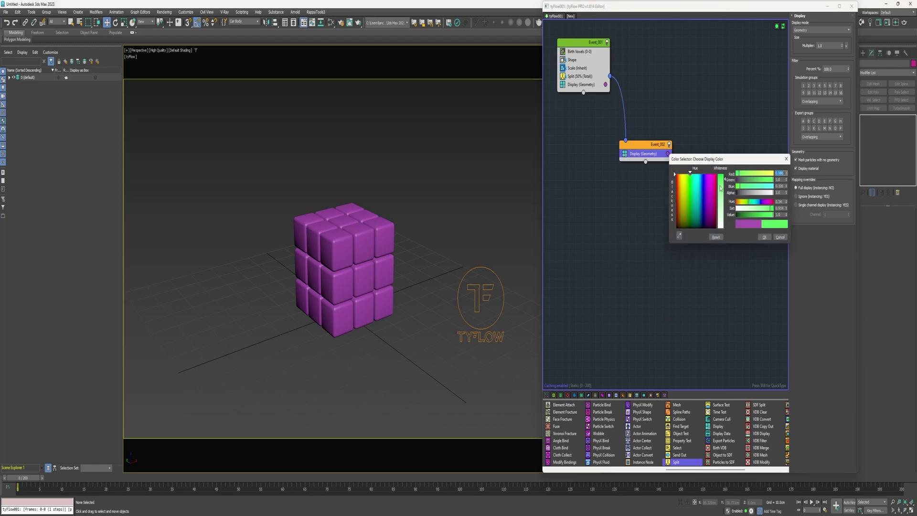
{"action": "left_click", "coordinate": [763, 237]}
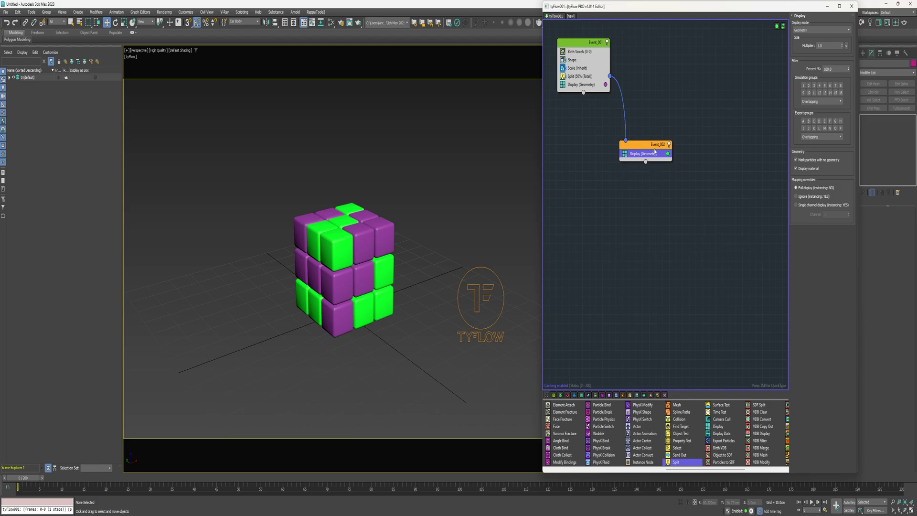
Step: Rename Event_002 to Find_Spaces and move it up beside Event_001
{"action": "right_click", "coordinate": [655, 145]}
{"action": "left_click", "coordinate": [669, 179]}
{"action": "type", "text": "Find_Spaces"}
{"action": "key", "text": "Return"}
{"action": "left_click_drag", "start_coordinate": [642, 147], "coordinate": [639, 118]}
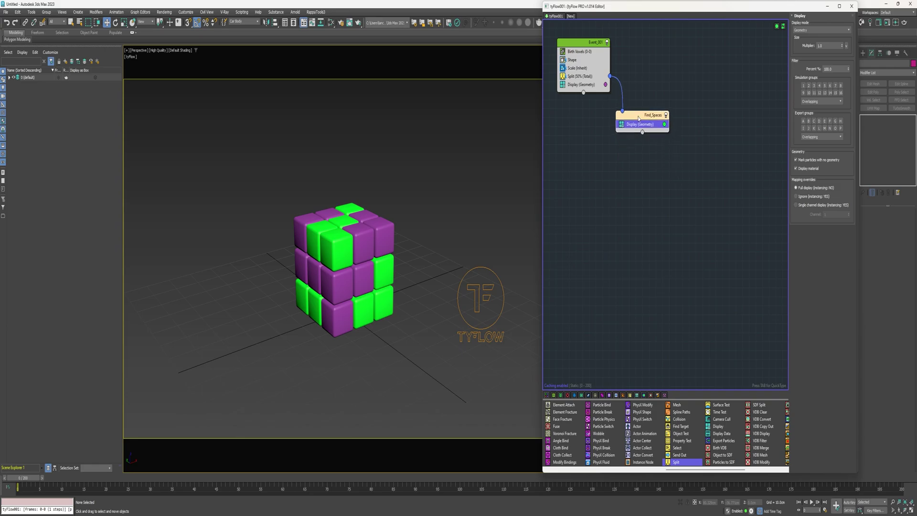
{"action": "scroll", "coordinate": [670, 451], "scroll_direction": "up", "scroll_amount": 3}
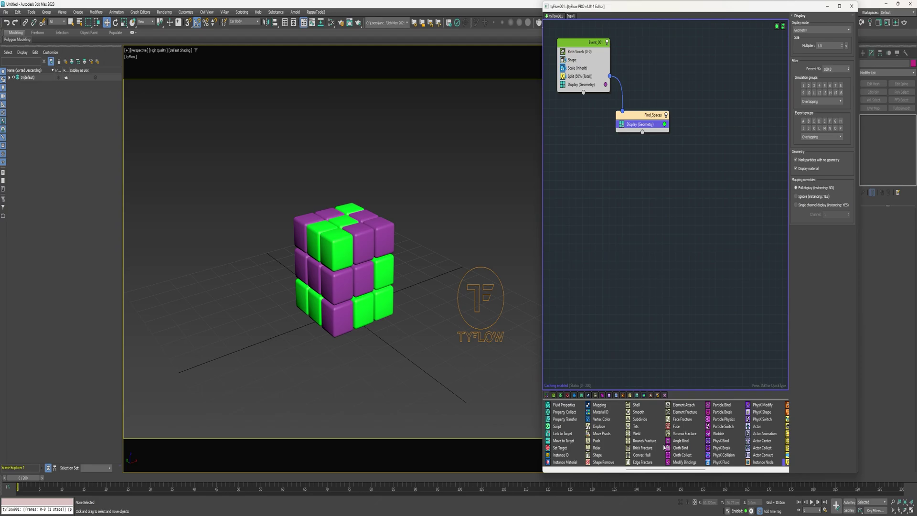
Step: Add Shape Remove and Send Out operators to Event_001
{"action": "left_click_drag", "start_coordinate": [607, 462], "coordinate": [575, 84]}
{"action": "scroll", "coordinate": [661, 444], "scroll_direction": "down", "scroll_amount": 3}
{"action": "left_click_drag", "start_coordinate": [679, 455], "coordinate": [578, 93]}
{"action": "right_click", "coordinate": [604, 97]}
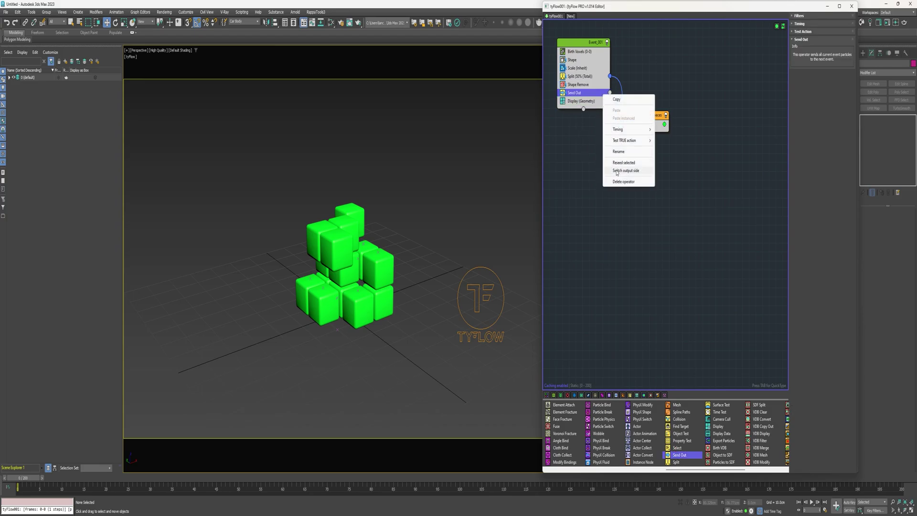
Step: Copy Display (Geometry) into a new Event_003 with a red display colour
{"action": "left_click", "coordinate": [576, 104]}
{"action": "left_click_drag", "start_coordinate": [576, 105], "coordinate": [580, 170]}
{"action": "left_click", "coordinate": [605, 172]}
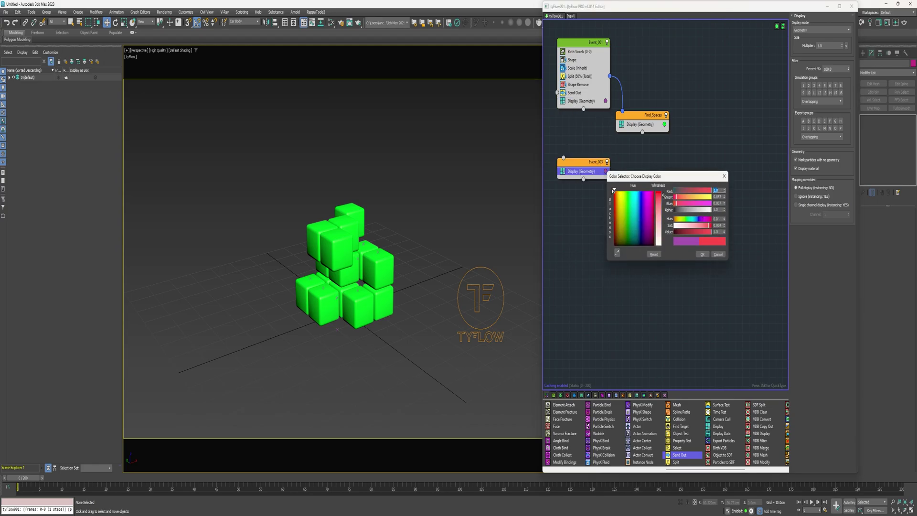
{"action": "left_click", "coordinate": [702, 254]}
Step: Rename Event_003 to Empty_Spaces and wire Send Out into it
{"action": "right_click", "coordinate": [591, 162]}
{"action": "left_click", "coordinate": [606, 196]}
{"action": "type", "text": "Empty_Spaces"}
{"action": "key", "text": "Return"}
{"action": "left_click_drag", "start_coordinate": [566, 157], "coordinate": [581, 138]}
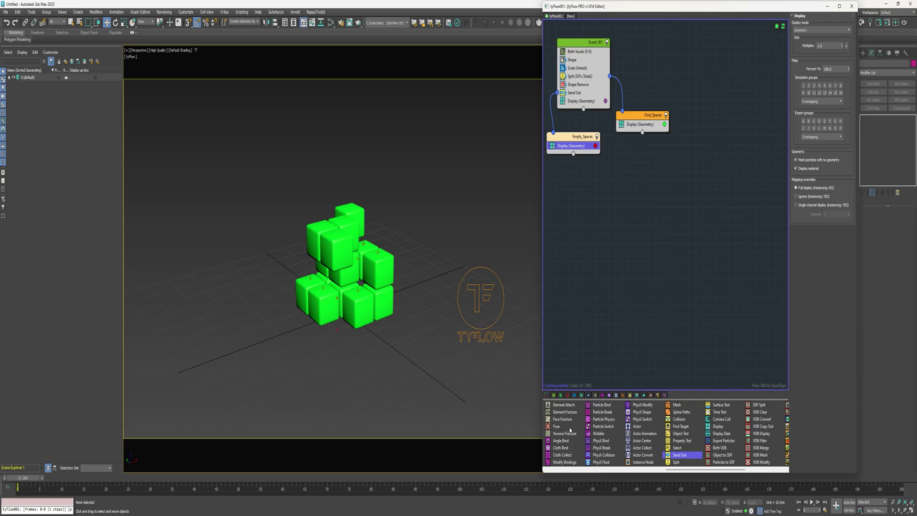
{"action": "scroll", "coordinate": [578, 433], "scroll_direction": "left", "scroll_amount": 3}
Step: Add Move Pivots and Particle Groups (simulation group 1) to Event_001
{"action": "left_click_drag", "start_coordinate": [601, 435], "coordinate": [582, 79]}
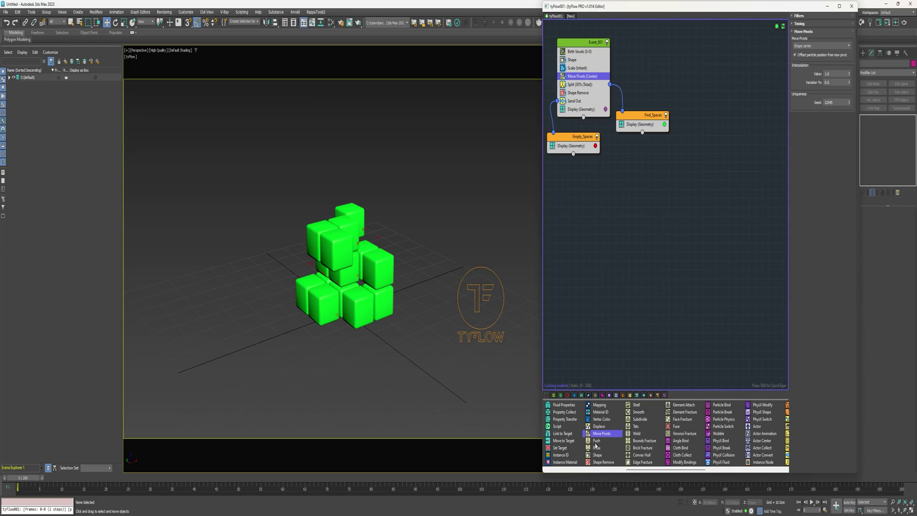
{"action": "scroll", "coordinate": [595, 445], "scroll_direction": "up", "scroll_amount": 3}
{"action": "left_click_drag", "start_coordinate": [562, 427], "coordinate": [575, 101]}
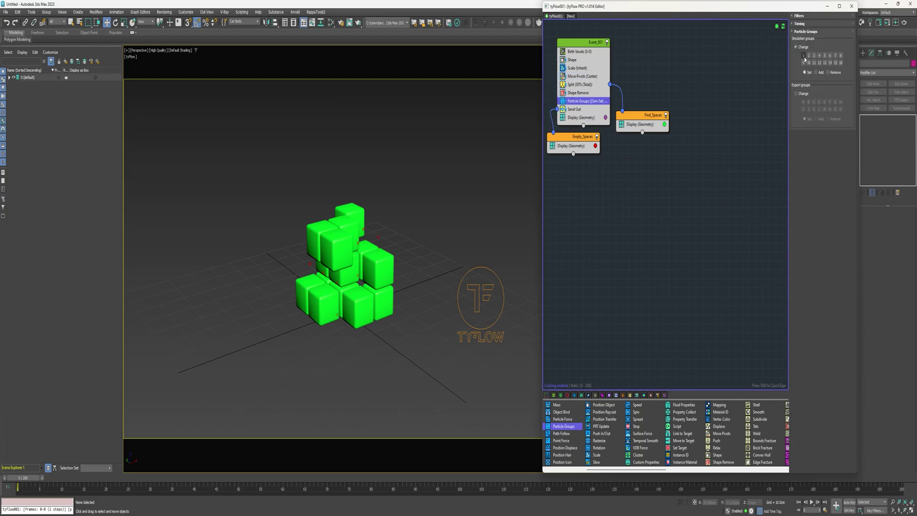
{"action": "left_click", "coordinate": [803, 56]}
Step: Add a Set Target operator to Find_Spaces set to By proximity, then minimise the editor
{"action": "left_click_drag", "start_coordinate": [680, 449], "coordinate": [657, 123]}
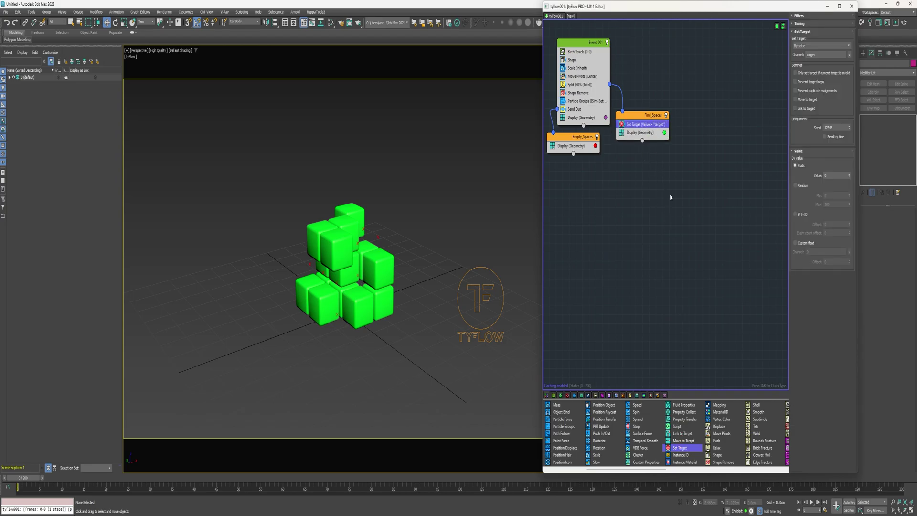
{"action": "left_click", "coordinate": [807, 47]}
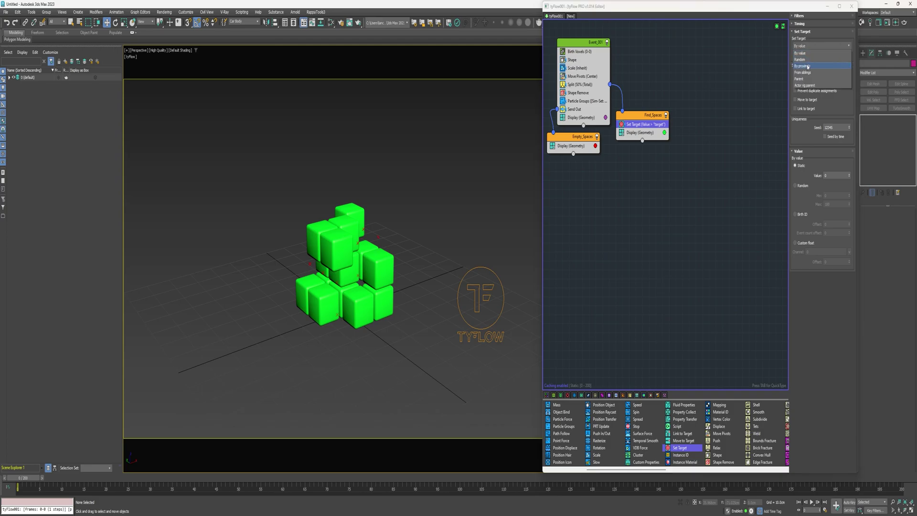
{"action": "left_click", "coordinate": [807, 66]}
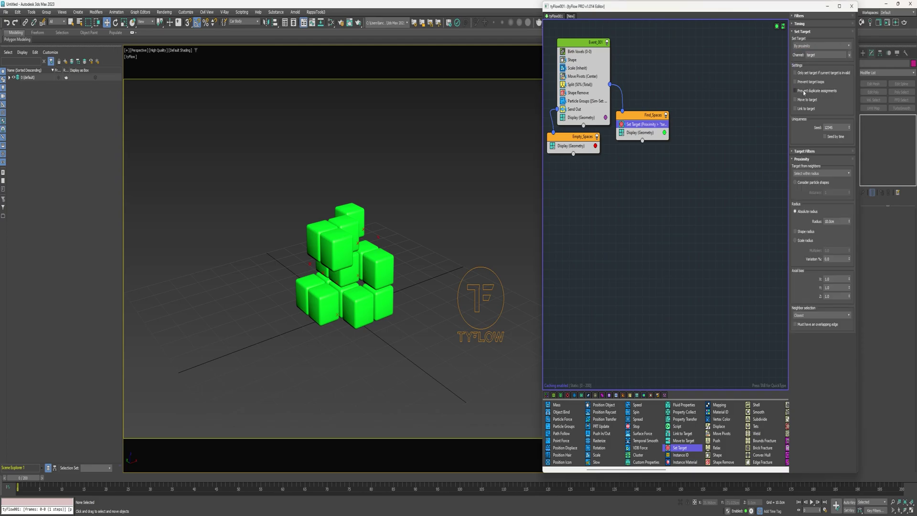
{"action": "left_click", "coordinate": [797, 151]}
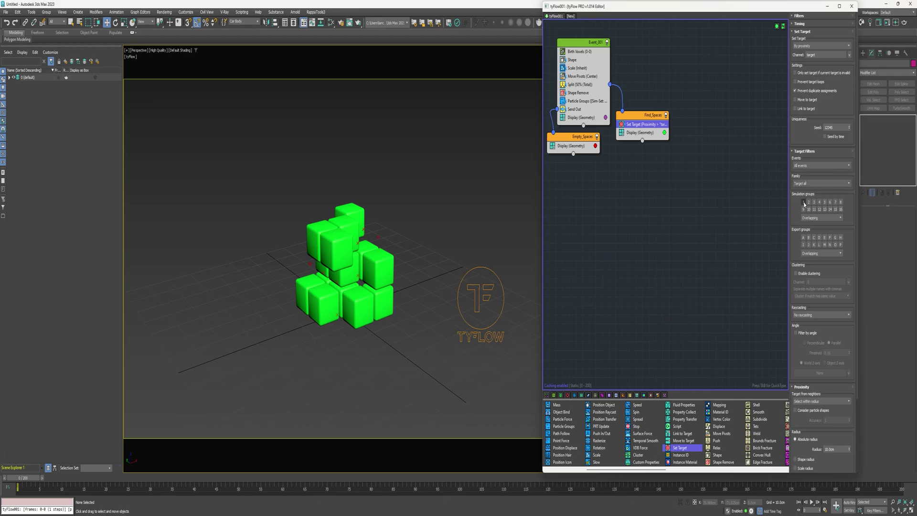
{"action": "left_click", "coordinate": [798, 151]}
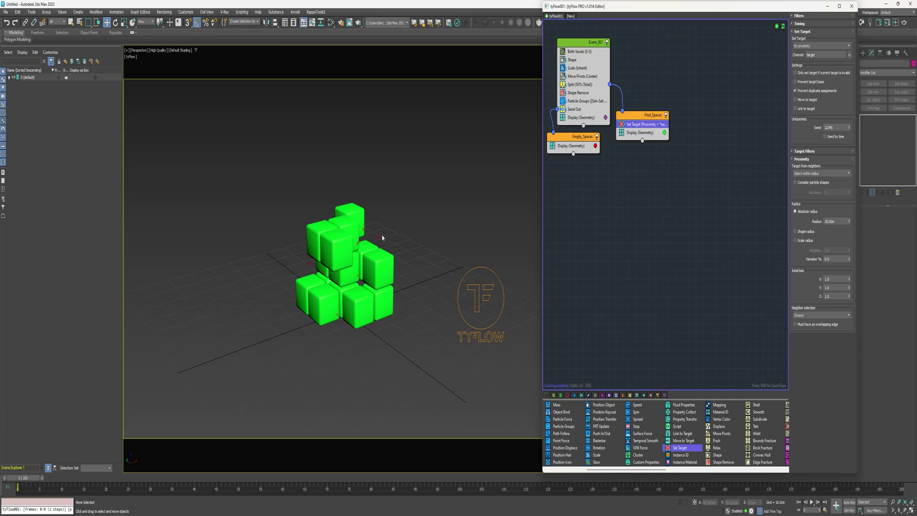
{"action": "left_click", "coordinate": [828, 8]}
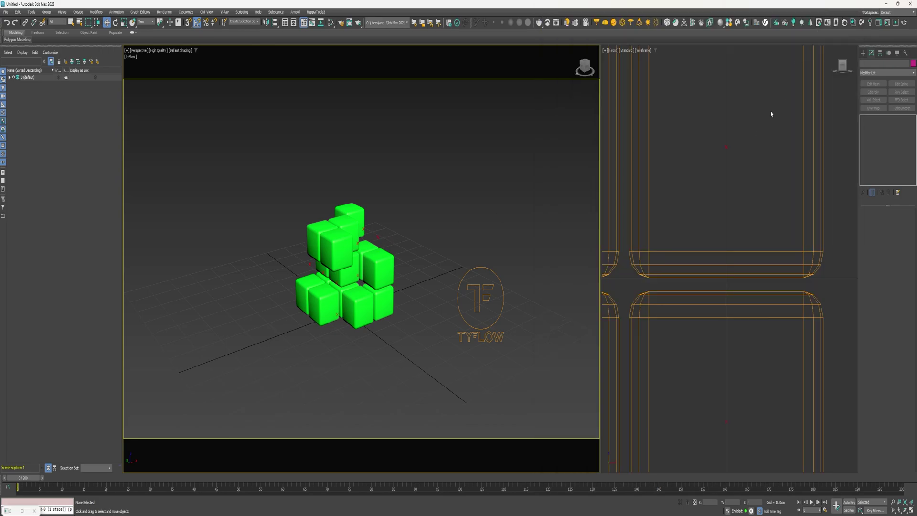
Step: Drag a vertical Tape Measure across the boxes in the Front view, then restore the tyFlow editor
{"action": "left_click", "coordinate": [78, 12]}
{"action": "mouse_move", "coordinate": [80, 146]}
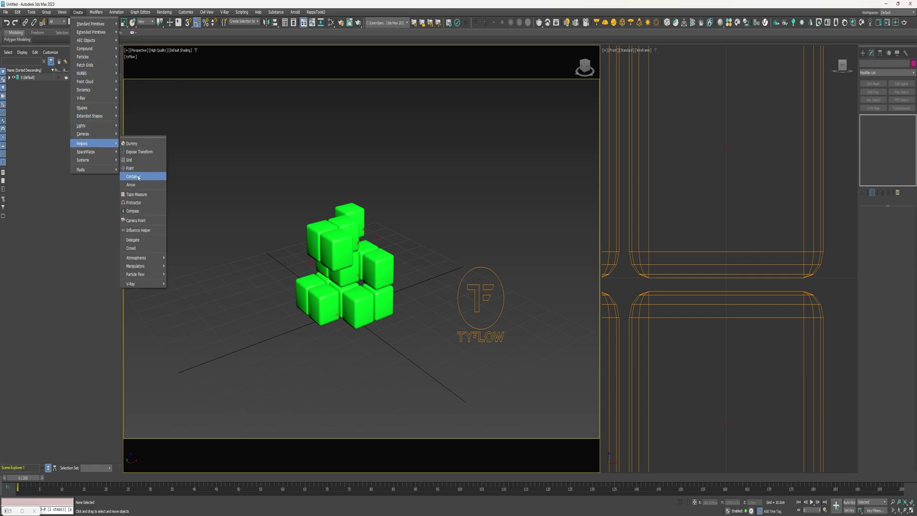
{"action": "left_click", "coordinate": [138, 199]}
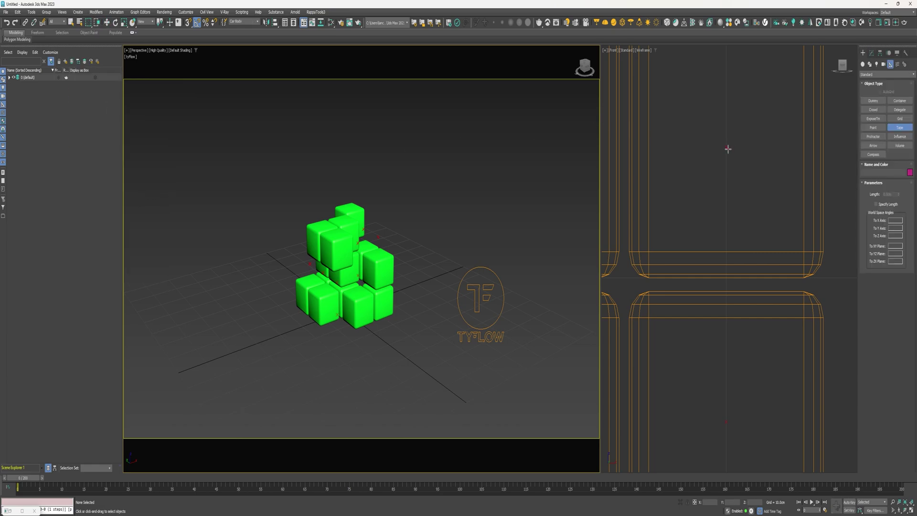
{"action": "left_click_drag", "start_coordinate": [725, 147], "coordinate": [727, 421]}
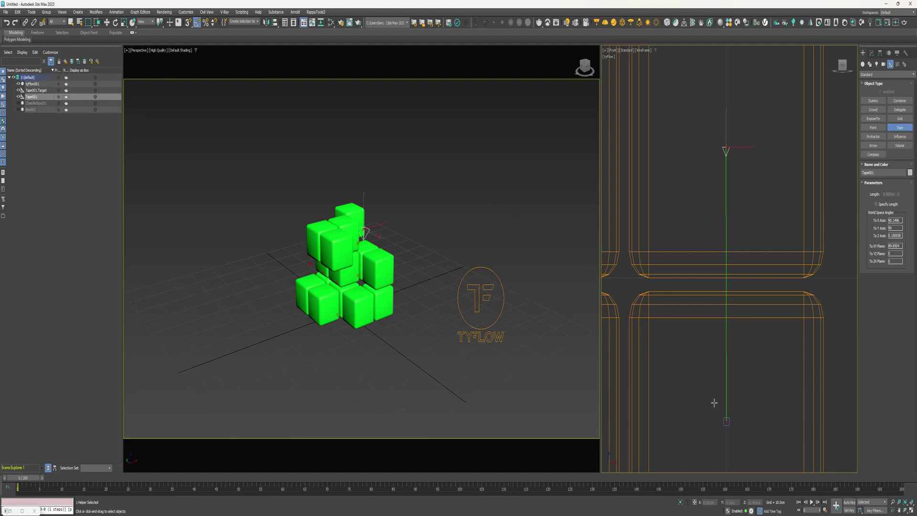
{"action": "left_click", "coordinate": [15, 512]}
{"action": "left_click_drag", "start_coordinate": [839, 222], "coordinate": [823, 227]}
Step: Set the Set Target radius to 10.2cm, neighbour selection to Random, and timing to Continuous
{"action": "key", "text": "BackSpace"}
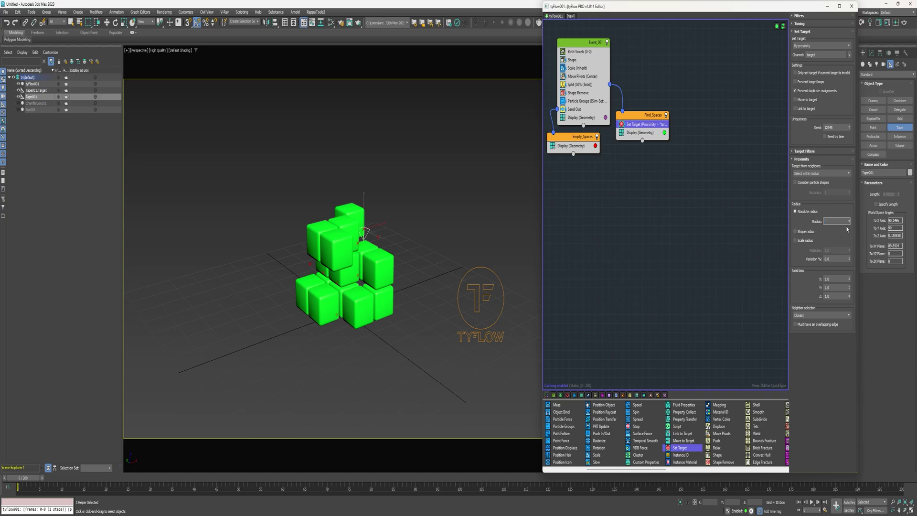
{"action": "key", "text": "Return"}
{"action": "left_click", "coordinate": [805, 314]}
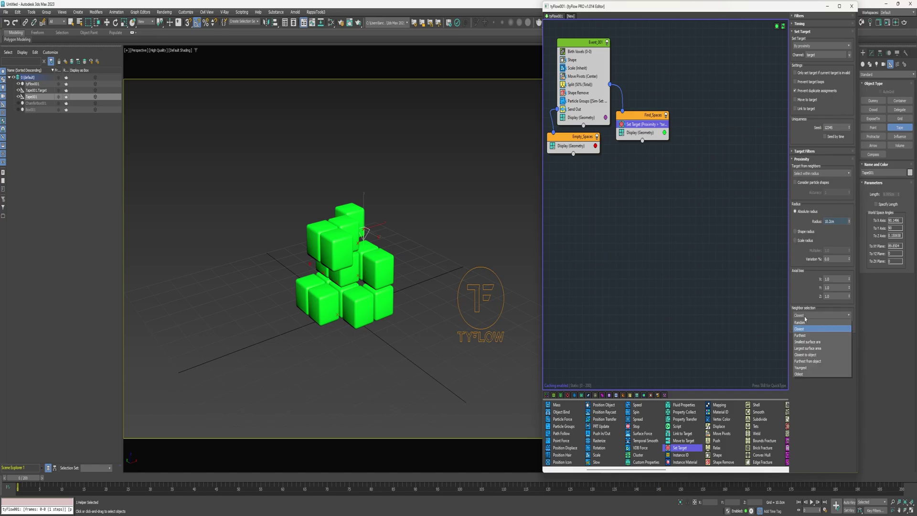
{"action": "left_click", "coordinate": [803, 323]}
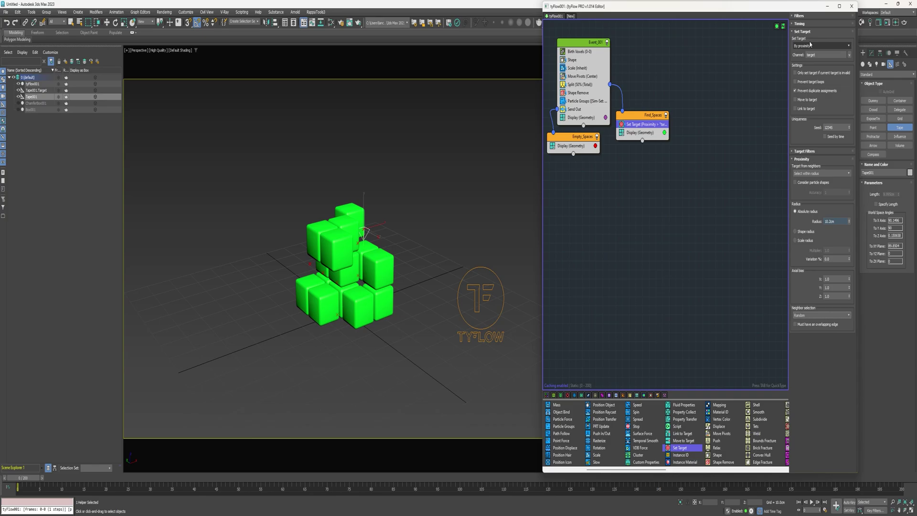
{"action": "left_click", "coordinate": [800, 23]}
{"action": "left_click", "coordinate": [801, 32]}
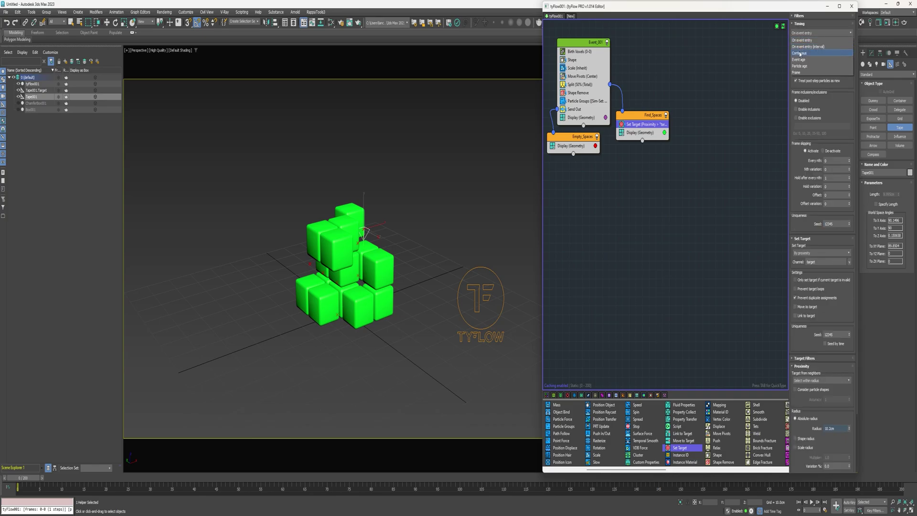
{"action": "left_click", "coordinate": [800, 53]}
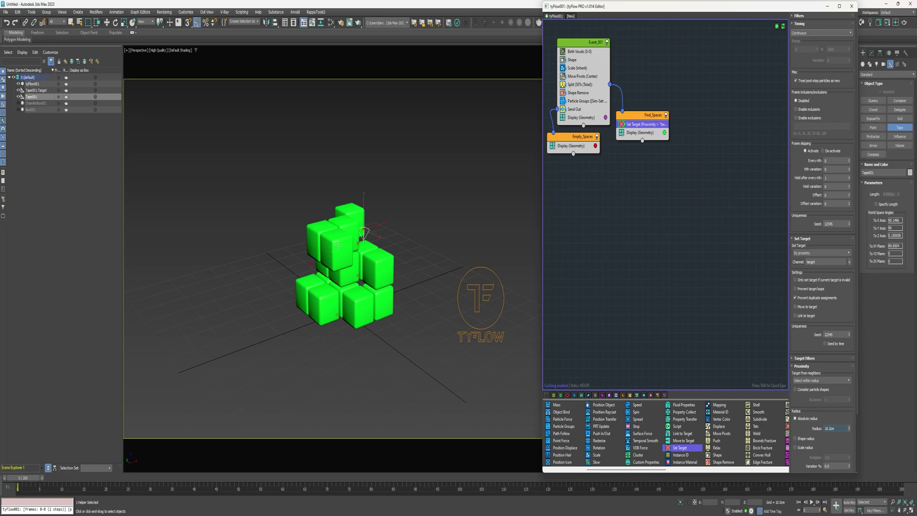
Step: Add a Property Test to Find_Spaces: Has valid target, Greater than 0, on the target channel
{"action": "scroll", "coordinate": [688, 420], "scroll_direction": "down", "scroll_amount": 5}
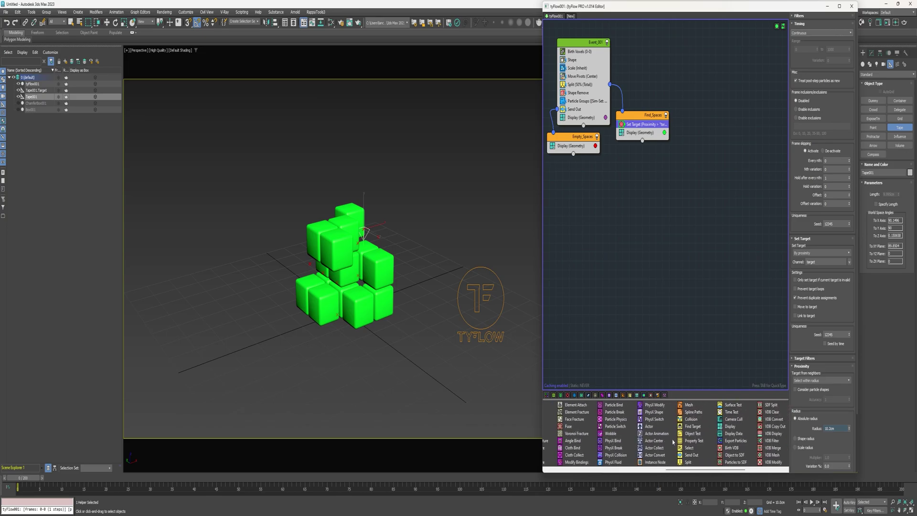
{"action": "left_click_drag", "start_coordinate": [690, 384], "coordinate": [640, 133]}
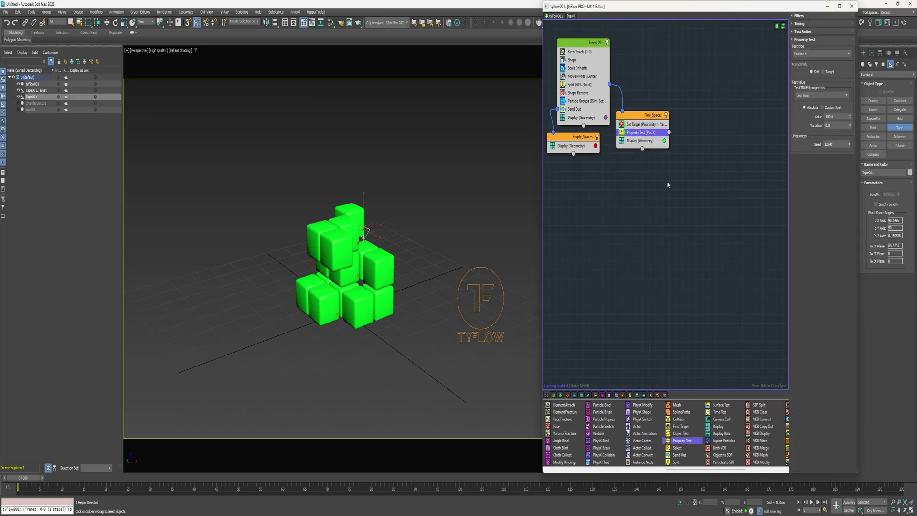
{"action": "left_click", "coordinate": [818, 53]}
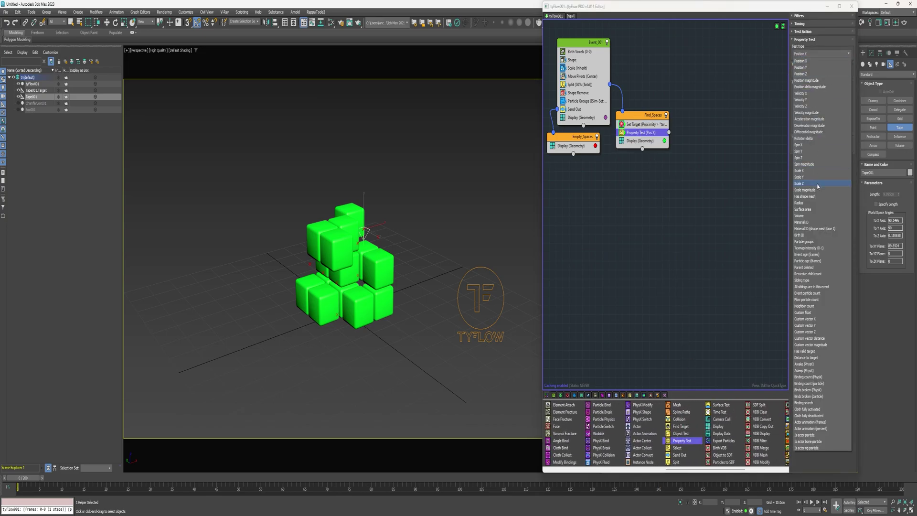
{"action": "left_click", "coordinate": [808, 352]}
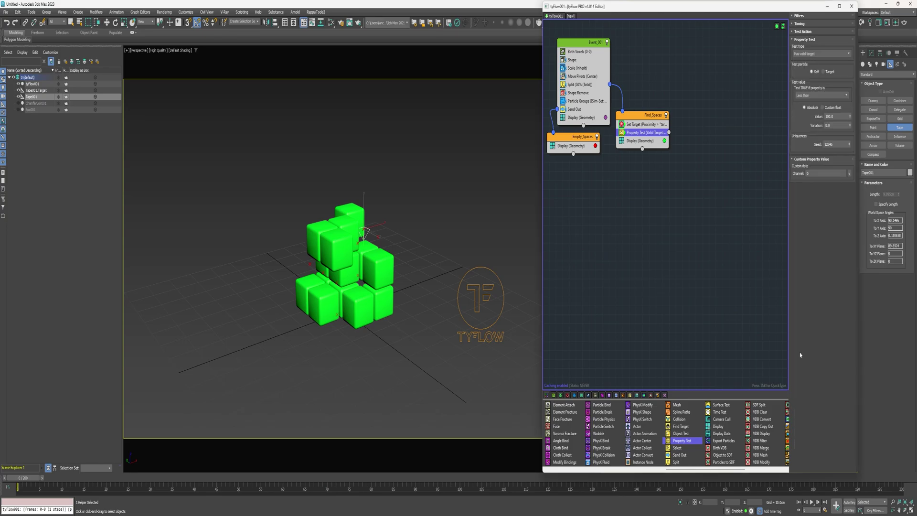
{"action": "left_click", "coordinate": [821, 95]}
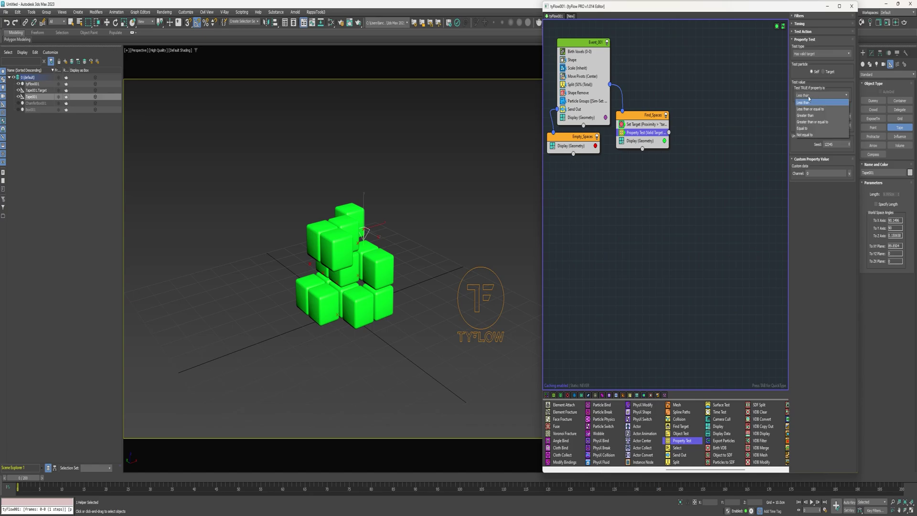
{"action": "left_click", "coordinate": [811, 114]}
{"action": "left_click", "coordinate": [834, 116]}
{"action": "type", "text": "0"}
{"action": "left_click", "coordinate": [847, 174]}
{"action": "left_click", "coordinate": [845, 184]}
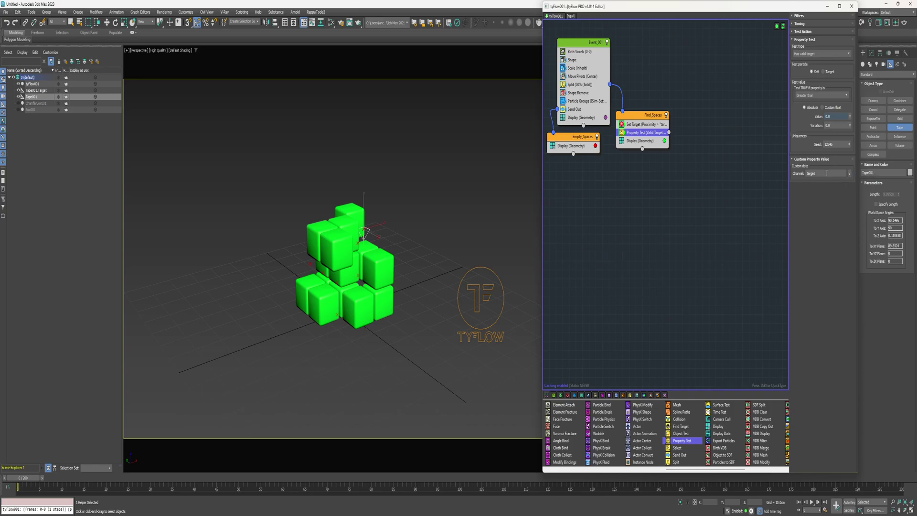
{"action": "scroll", "coordinate": [625, 447], "scroll_direction": "left", "scroll_amount": 5}
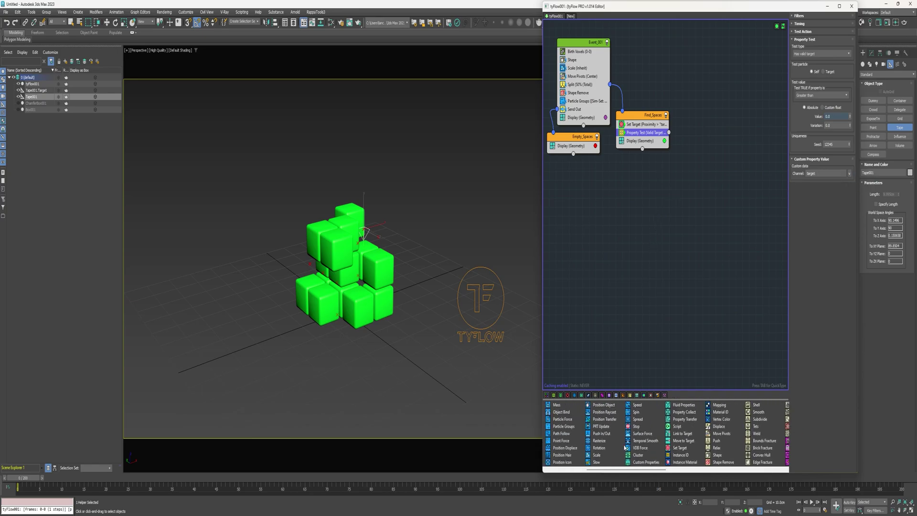
{"action": "scroll", "coordinate": [630, 453], "scroll_direction": "left", "scroll_amount": 3}
Step: Add a Spawn event named Move_To_Target, wired from Find_Spaces' Property Test output
{"action": "left_click_drag", "start_coordinate": [597, 455], "coordinate": [684, 185]}
{"action": "right_click", "coordinate": [716, 183]}
{"action": "left_click", "coordinate": [727, 216]}
{"action": "type", "text": "Move_To"}
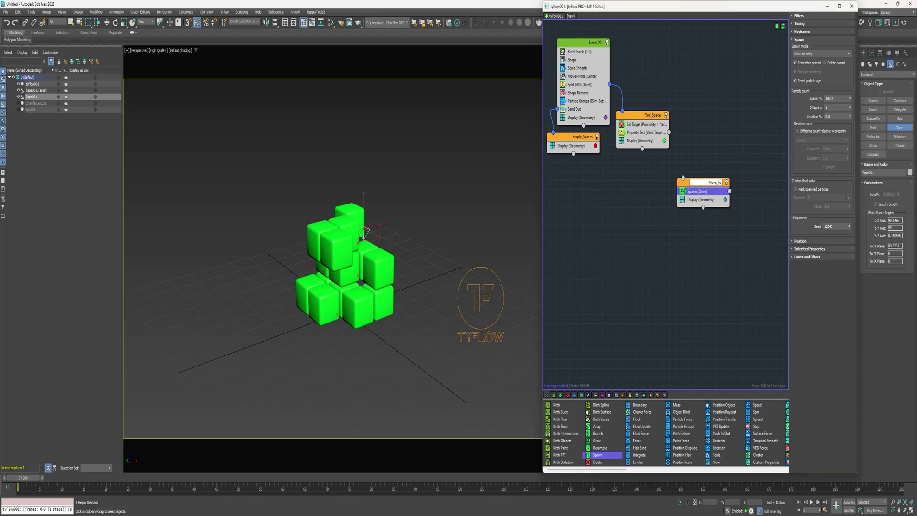
{"action": "type", "text": "_Target"}
{"action": "key", "text": "Return"}
{"action": "left_click_drag", "start_coordinate": [683, 178], "coordinate": [659, 173]}
{"action": "right_click", "coordinate": [688, 177]}
{"action": "left_click", "coordinate": [711, 245]}
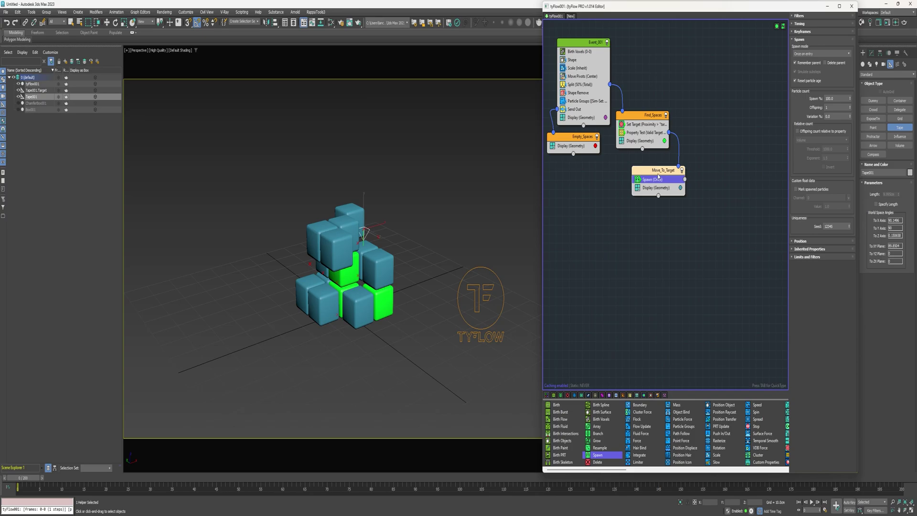
Step: Move the Display operator into a new Visible_Cube event fed by Move_To_Target
{"action": "left_click", "coordinate": [656, 189]}
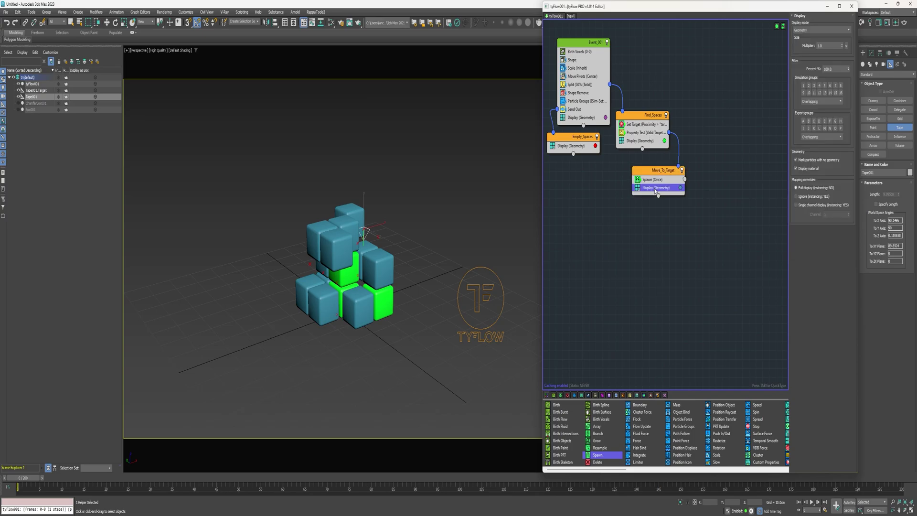
{"action": "left_click_drag", "start_coordinate": [655, 191], "coordinate": [710, 235]}
{"action": "right_click", "coordinate": [723, 233]}
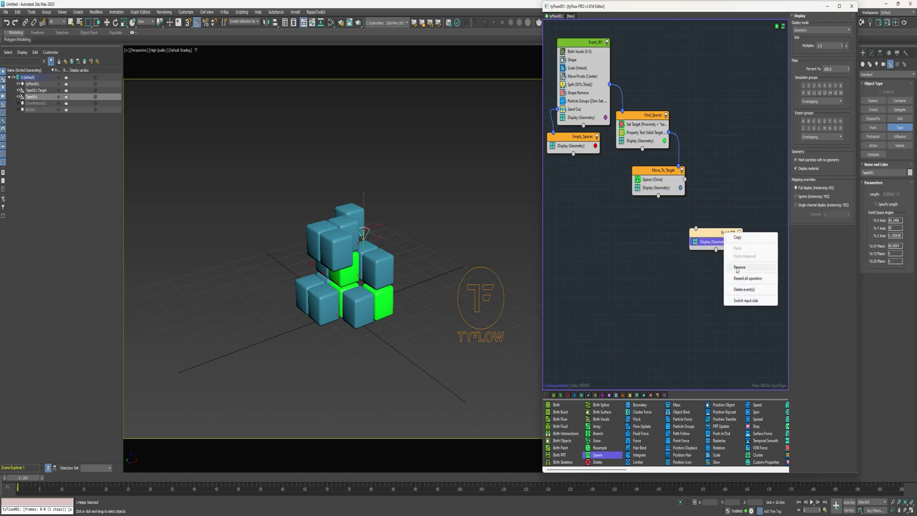
{"action": "left_click", "coordinate": [738, 268]}
{"action": "type", "text": "Visible_Cube"}
{"action": "key", "text": "Return"}
{"action": "left_click_drag", "start_coordinate": [696, 229], "coordinate": [684, 179]}
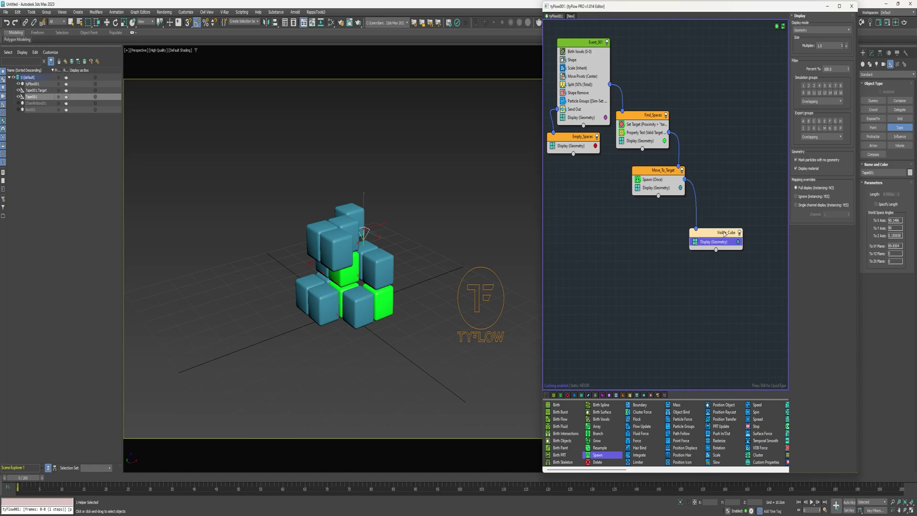
Step: Set Visible_Cube's display colour to pink
{"action": "left_click", "coordinate": [738, 241]}
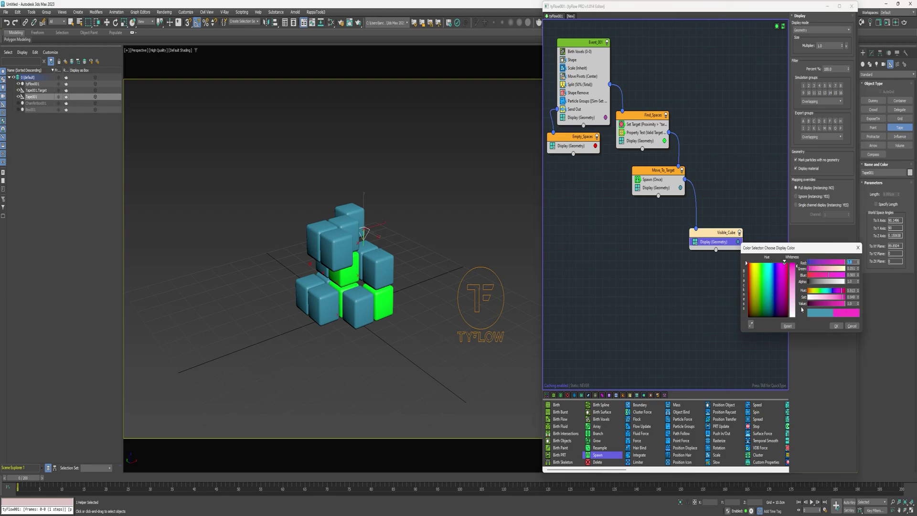
{"action": "left_click", "coordinate": [835, 326]}
{"action": "left_click_drag", "start_coordinate": [728, 235], "coordinate": [727, 234]}
{"action": "scroll", "coordinate": [633, 433], "scroll_direction": "down", "scroll_amount": 3}
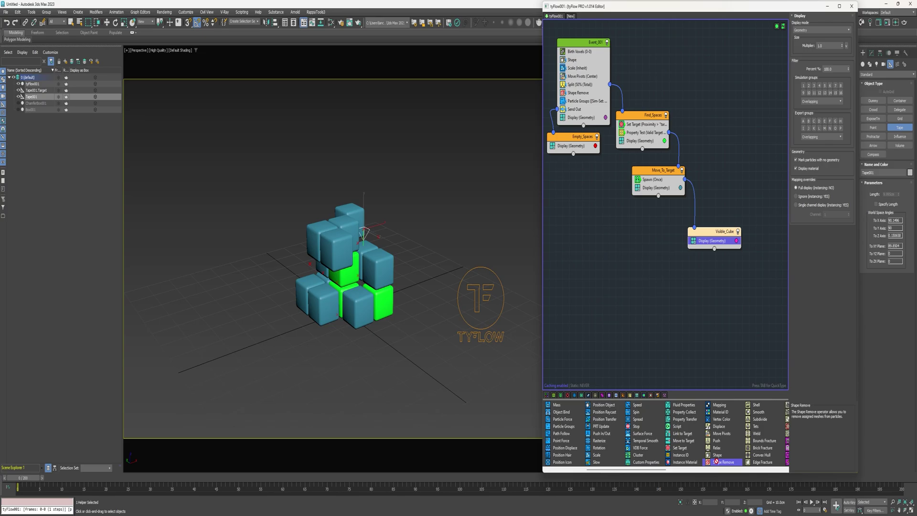
Step: Add Shape Remove, Move to Target and a Target-mode Delete to Move_To_Target, hiding Visible_Cube particles
{"action": "left_click_drag", "start_coordinate": [654, 190], "coordinate": [654, 189]}
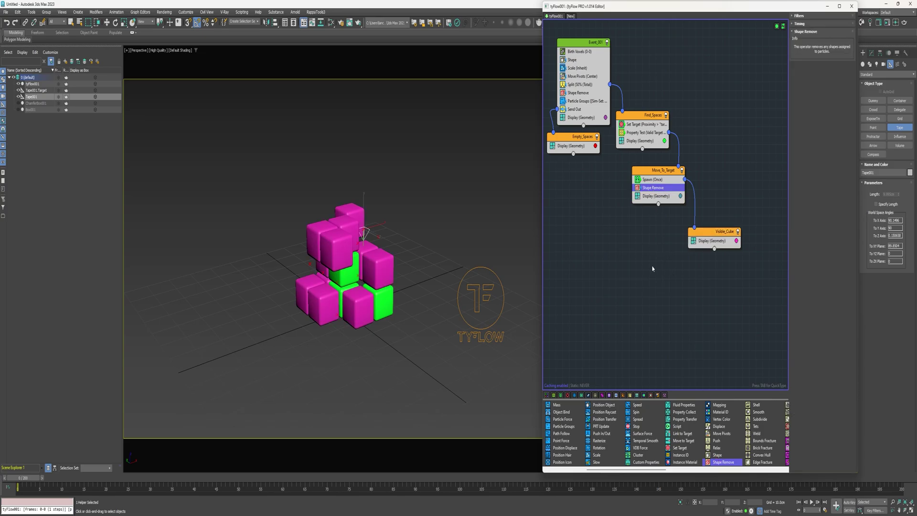
{"action": "left_click_drag", "start_coordinate": [679, 441], "coordinate": [656, 194]}
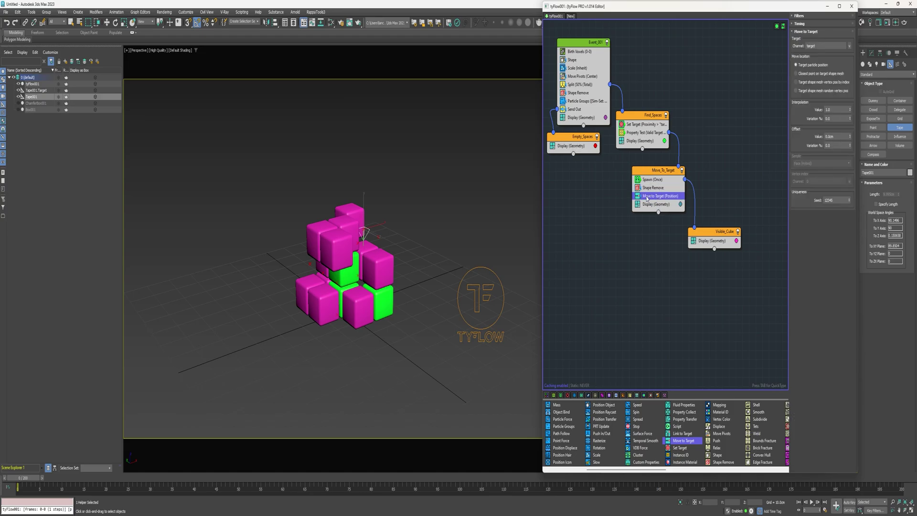
{"action": "left_click", "coordinate": [693, 241]}
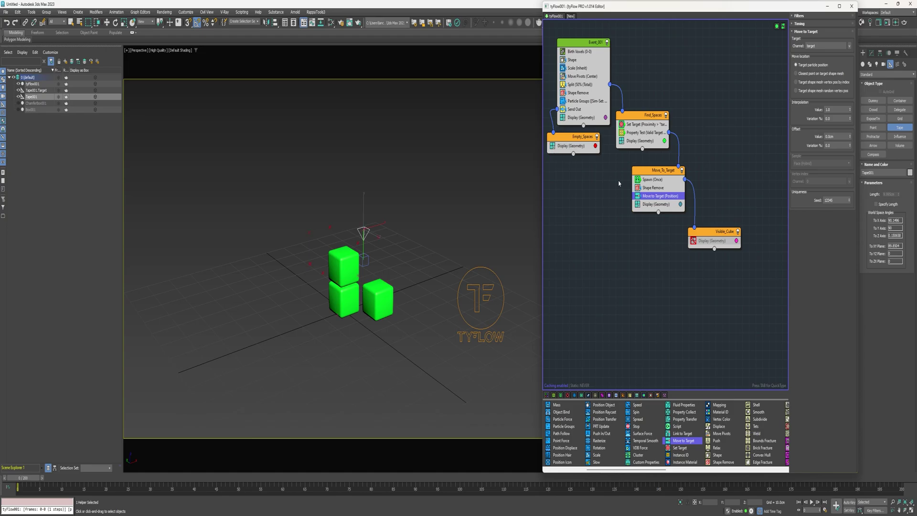
{"action": "scroll", "coordinate": [647, 456], "scroll_direction": "left", "scroll_amount": 3}
{"action": "left_click_drag", "start_coordinate": [599, 463], "coordinate": [670, 219]}
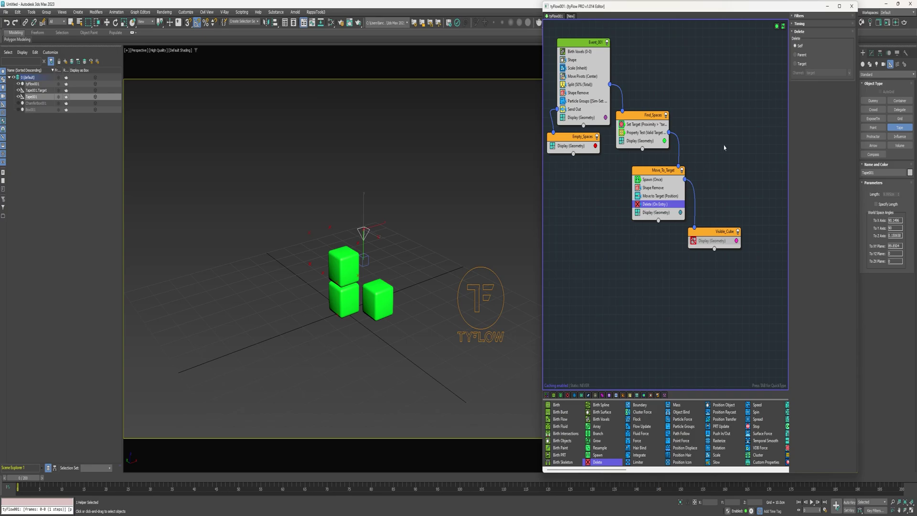
{"action": "left_click", "coordinate": [802, 64]}
Step: Add a Set Target operator to Visible_Cube with each particle targeting its parent
{"action": "left_click", "coordinate": [714, 233]}
{"action": "scroll", "coordinate": [639, 444], "scroll_direction": "down", "scroll_amount": 3}
{"action": "left_click_drag", "start_coordinate": [678, 448], "coordinate": [716, 246]}
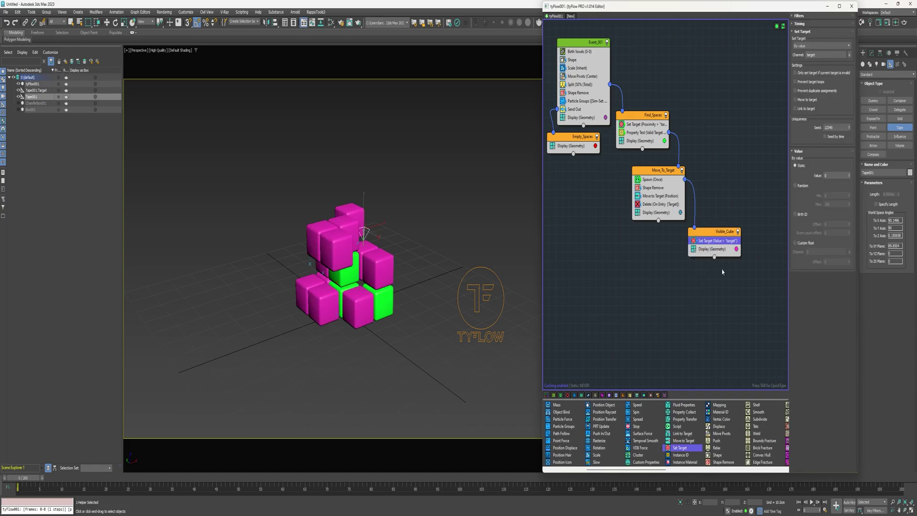
{"action": "left_click", "coordinate": [813, 46]}
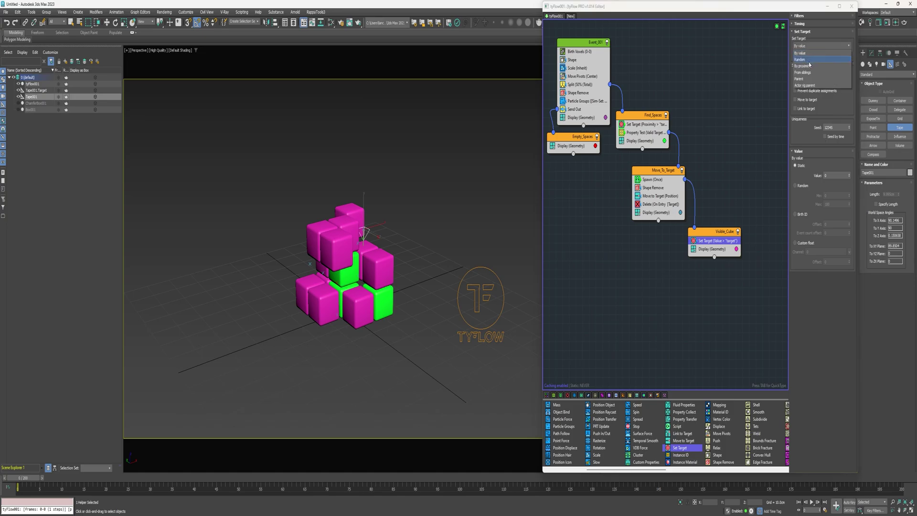
{"action": "left_click", "coordinate": [807, 79]}
Step: Add Move to Target with interpolation 0.35 and 45% variation
{"action": "left_click_drag", "start_coordinate": [681, 443], "coordinate": [717, 248]}
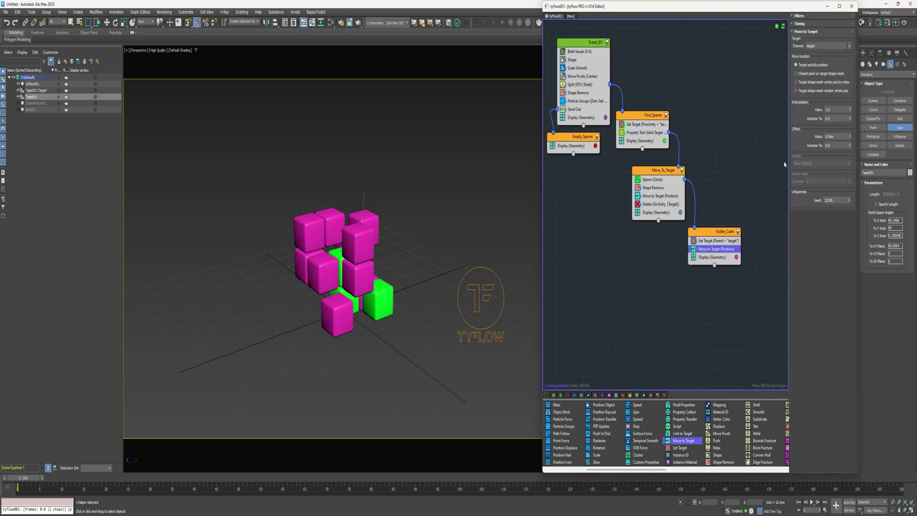
{"action": "double_click", "coordinate": [835, 109]}
{"action": "key", "text": "Tab"}
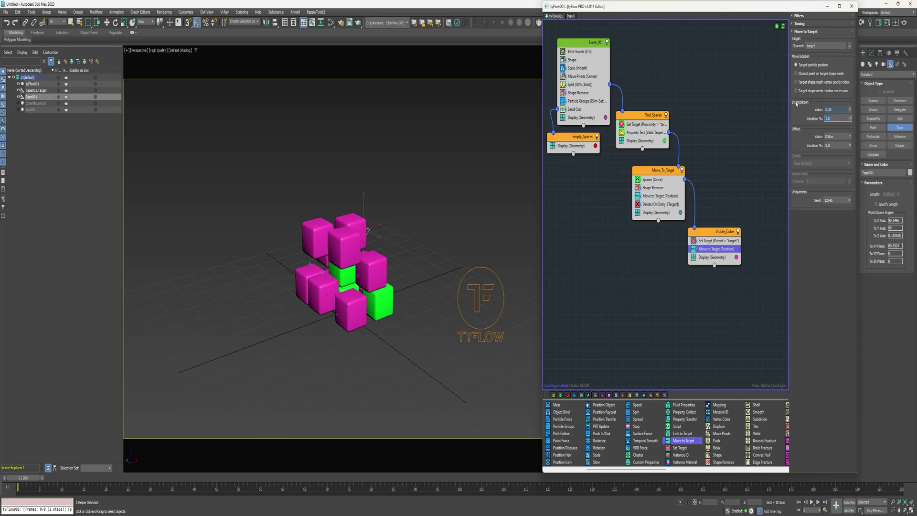
{"action": "type", "text": "45"}
{"action": "key", "text": "Return"}
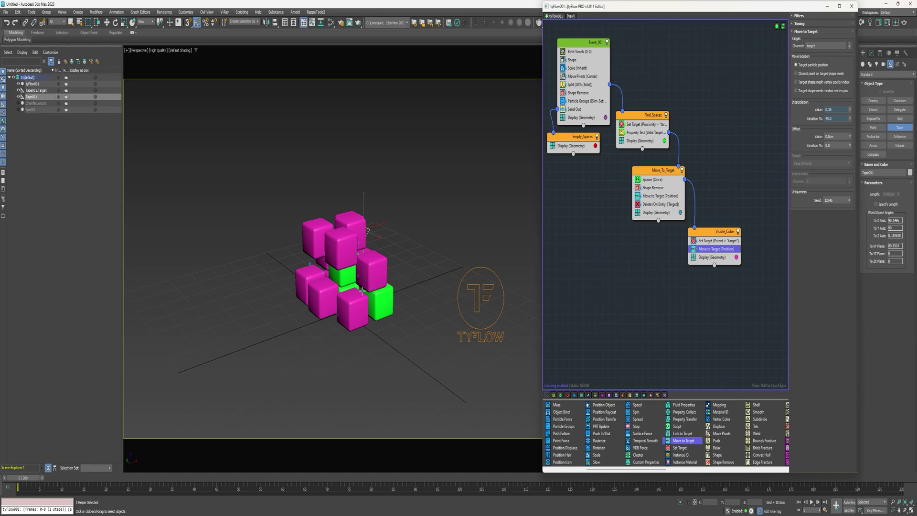
{"action": "scroll", "coordinate": [714, 442], "scroll_direction": "right", "scroll_amount": 5}
Step: Add a Property Test for distance to target below 0.02, reading the target channel
{"action": "left_click_drag", "start_coordinate": [680, 442], "coordinate": [713, 257]}
{"action": "left_click", "coordinate": [805, 56]}
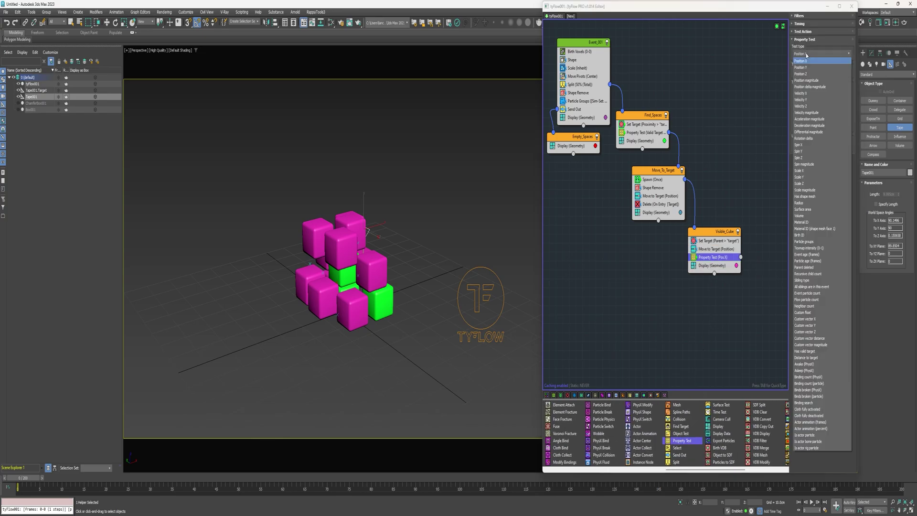
{"action": "left_click", "coordinate": [811, 358]}
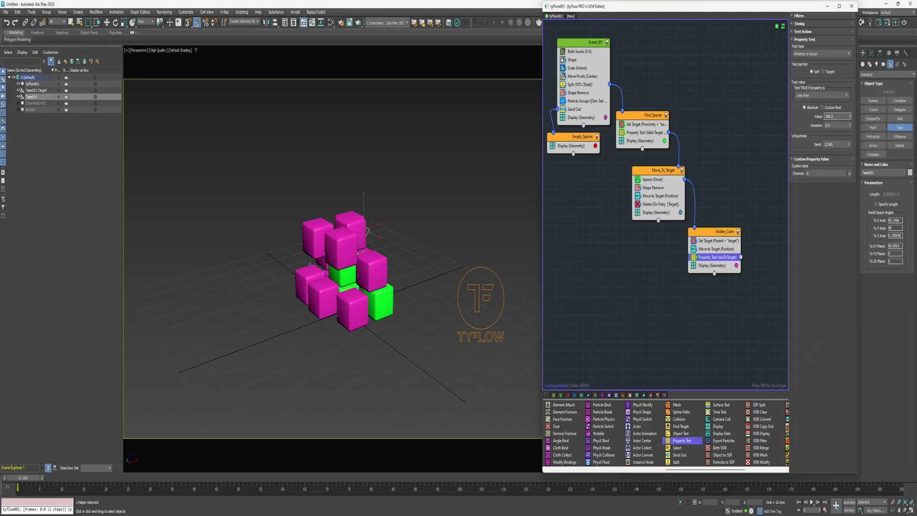
{"action": "type", "text": "2"}
{"action": "key", "text": "Return"}
{"action": "left_click", "coordinate": [849, 175]}
{"action": "left_click", "coordinate": [860, 183]}
Step: Move the test output to the left side and pull Display out into a new event
{"action": "right_click", "coordinate": [735, 267]}
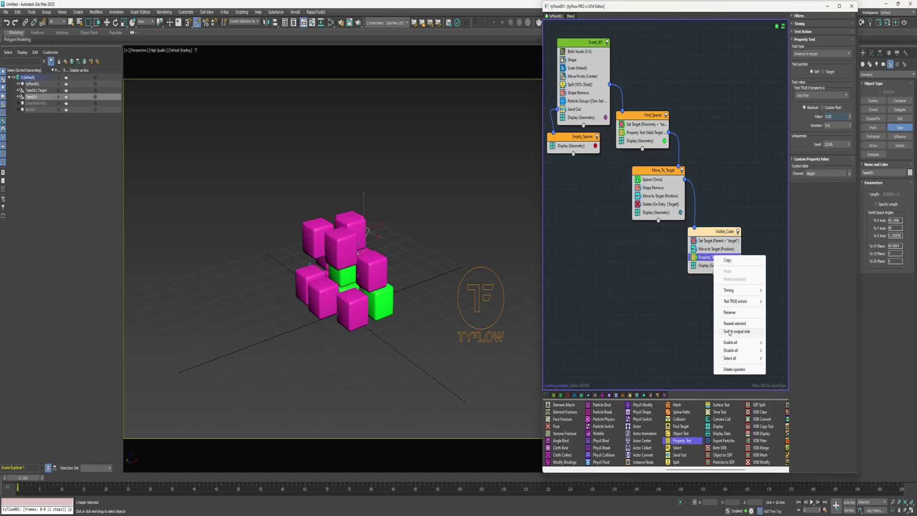
{"action": "left_click", "coordinate": [728, 335]}
{"action": "left_click_drag", "start_coordinate": [709, 266], "coordinate": [624, 295], "text": "shift"}
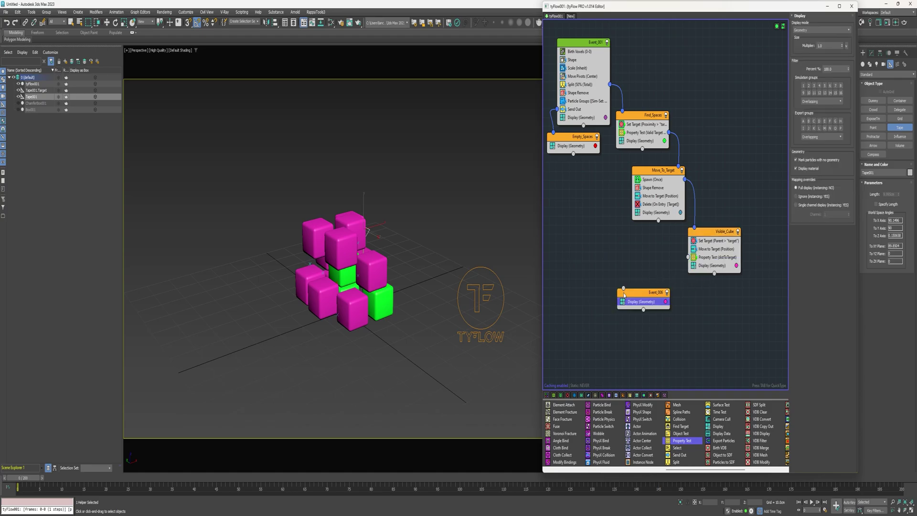
Step: Give Event_006 a purple display colour and rename it At_Target_Position
{"action": "left_click", "coordinate": [666, 301]}
{"action": "left_click", "coordinate": [719, 340]}
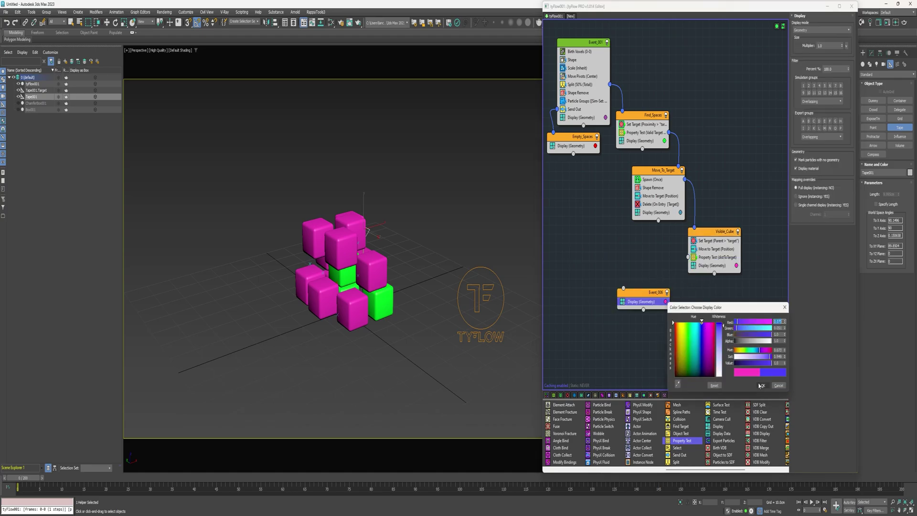
{"action": "left_click", "coordinate": [759, 385]}
{"action": "left_click_drag", "start_coordinate": [624, 288], "coordinate": [689, 258]}
{"action": "right_click", "coordinate": [657, 292]}
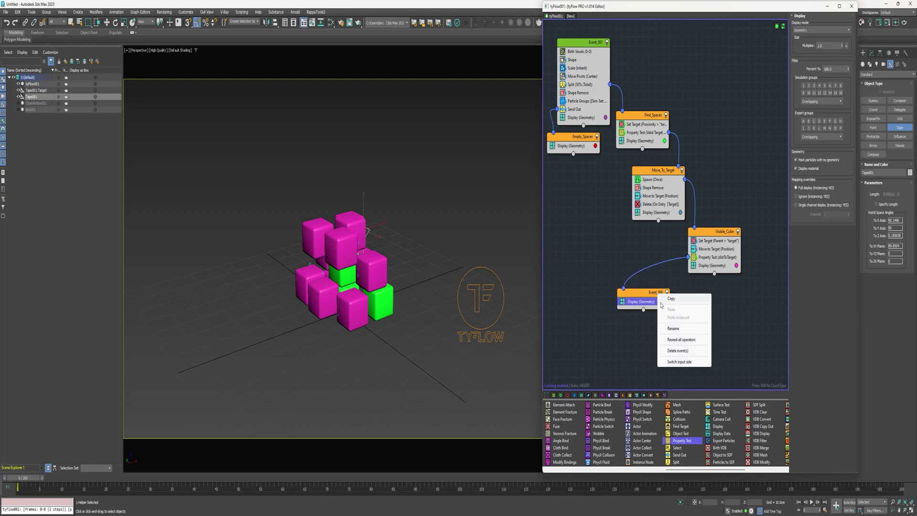
{"action": "left_click", "coordinate": [683, 328]}
{"action": "type", "text": "A"}
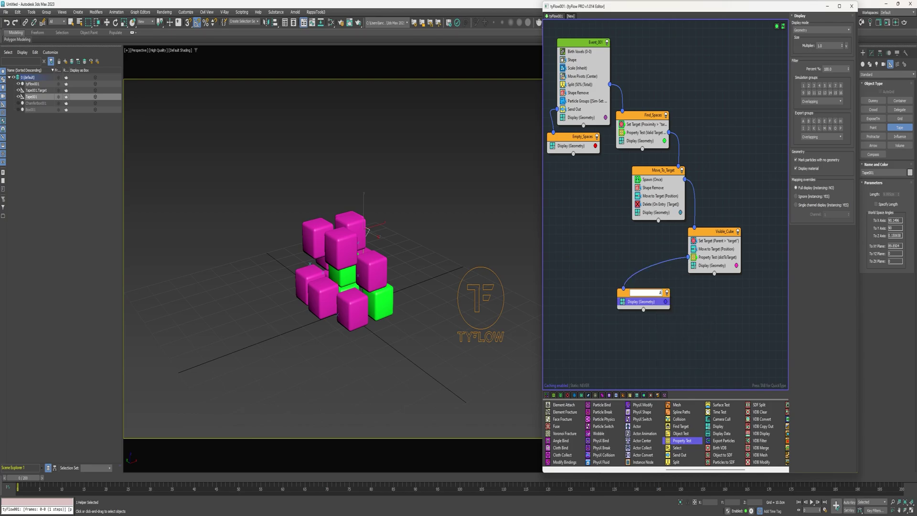
{"action": "type", "text": "rget_Position"}
{"action": "key", "text": "Return"}
Step: Add a Delete set to Target in At_Target_Position and a Spawn operator to Visible_Cube
{"action": "scroll", "coordinate": [635, 453], "scroll_direction": "left", "scroll_amount": 3}
{"action": "scroll", "coordinate": [636, 453], "scroll_direction": "left", "scroll_amount": 3}
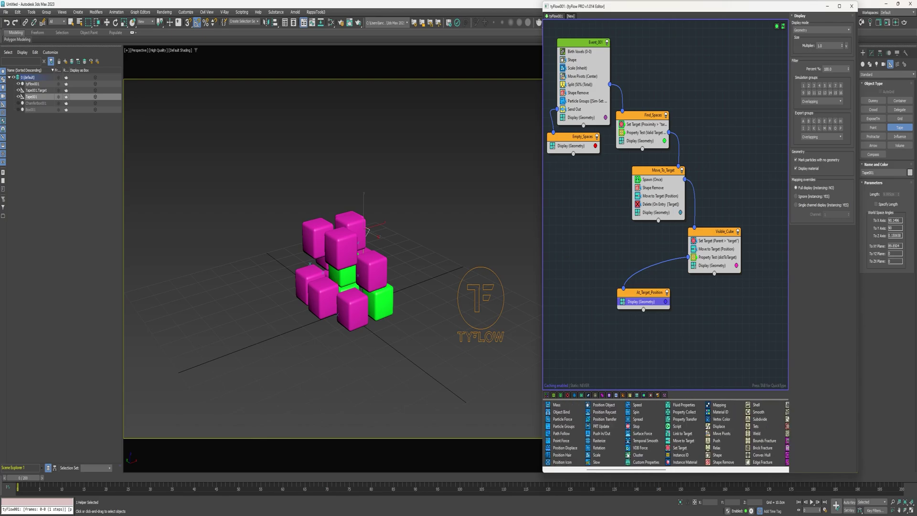
{"action": "scroll", "coordinate": [637, 416], "scroll_direction": "left", "scroll_amount": 3}
{"action": "left_click_drag", "start_coordinate": [602, 465], "coordinate": [646, 301]}
{"action": "left_click", "coordinate": [801, 64]}
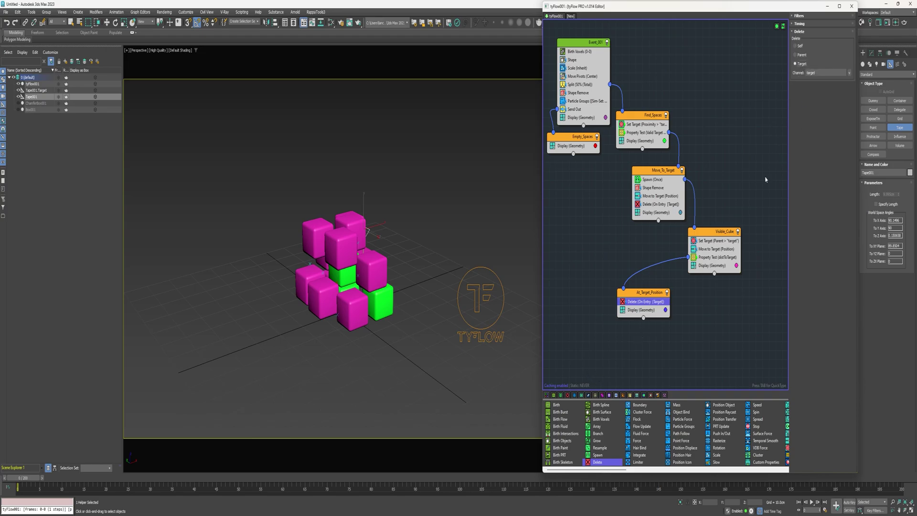
{"action": "left_click_drag", "start_coordinate": [597, 454], "coordinate": [715, 240]}
{"action": "left_click", "coordinate": [707, 275]}
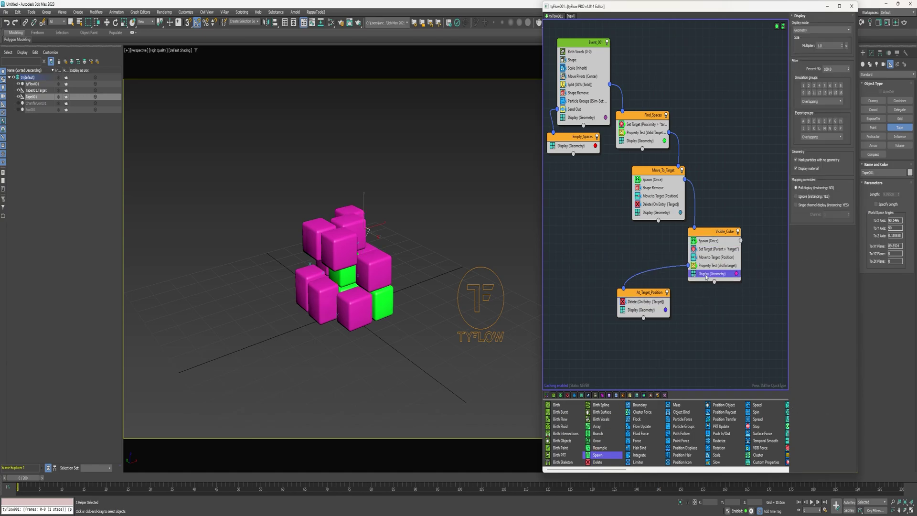
Step: Move Visible_Cube's Display into a new event named Original_Position
{"action": "left_click_drag", "start_coordinate": [706, 276], "coordinate": [736, 330]}
{"action": "right_click", "coordinate": [754, 323]}
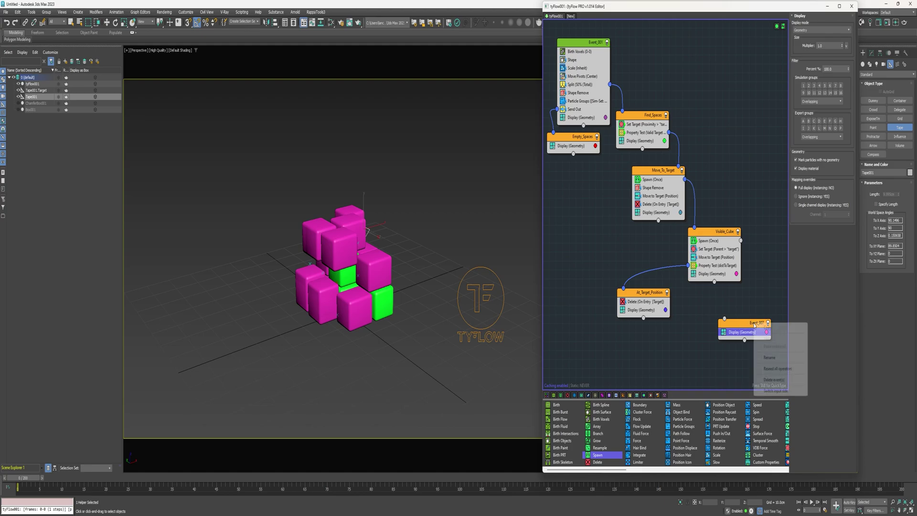
{"action": "left_click", "coordinate": [770, 357]}
{"action": "type", "text": "Original_Po"}
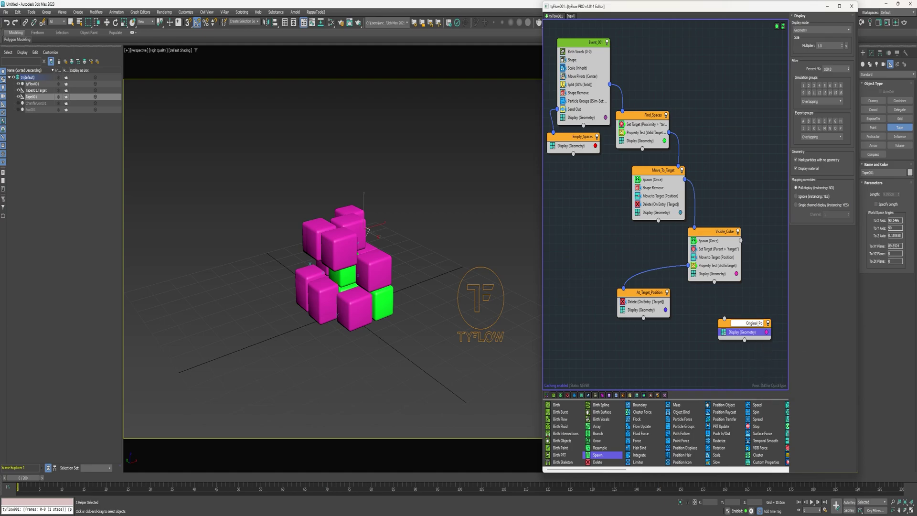
{"action": "type", "text": "sition"}
{"action": "key", "text": "Return"}
Step: Wire Visible_Cube's output to Original_Position and add Shape Remove and Set Target to it
{"action": "right_click", "coordinate": [752, 324]}
{"action": "left_click", "coordinate": [762, 382]}
{"action": "left_click_drag", "start_coordinate": [766, 323], "coordinate": [741, 241]}
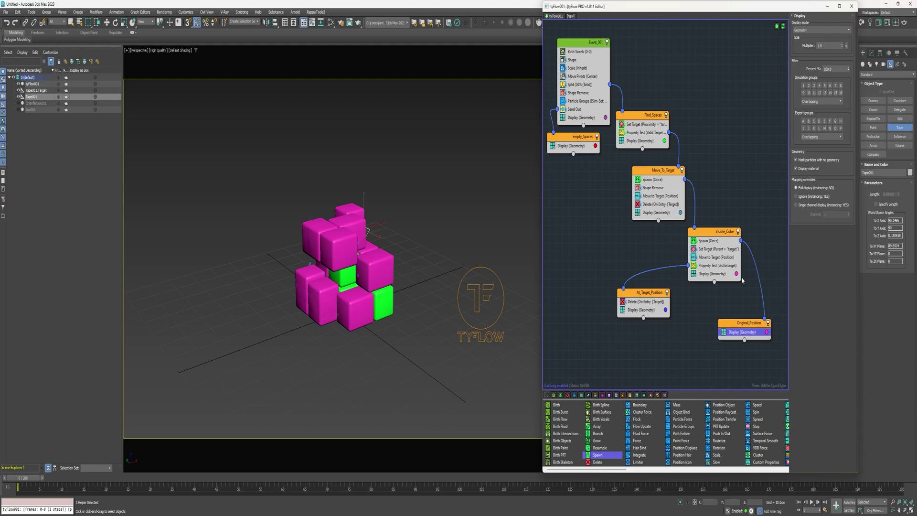
{"action": "left_click_drag", "start_coordinate": [743, 319], "coordinate": [742, 297]}
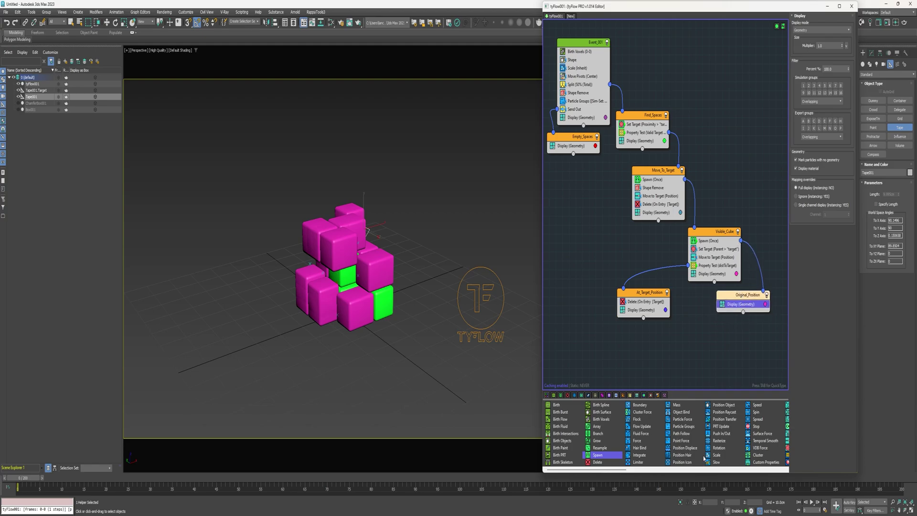
{"action": "scroll", "coordinate": [704, 460], "scroll_direction": "down", "scroll_amount": 2}
{"action": "left_click_drag", "start_coordinate": [714, 461], "coordinate": [744, 306]}
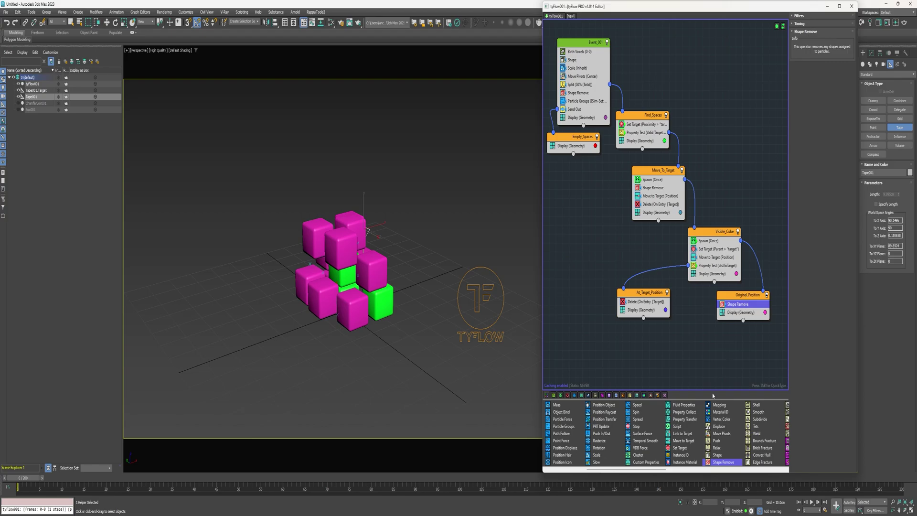
{"action": "left_click_drag", "start_coordinate": [680, 448], "coordinate": [746, 313]}
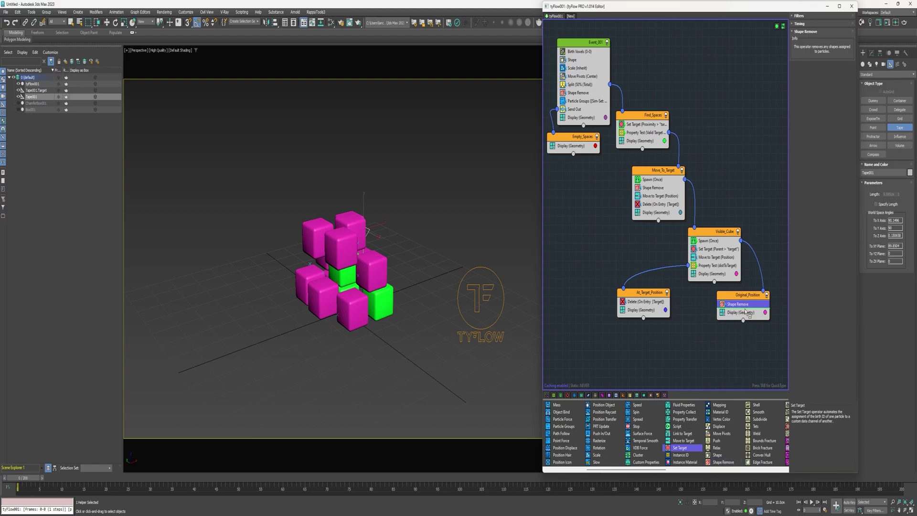
Step: Set the target to Parent and add a distance-to-target Property Test to Original_Position
{"action": "left_click", "coordinate": [814, 46]}
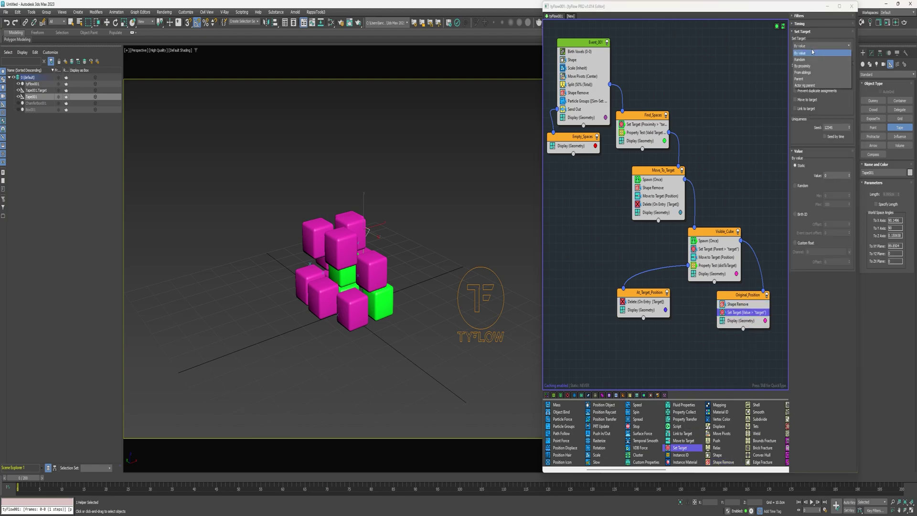
{"action": "left_click", "coordinate": [805, 80]}
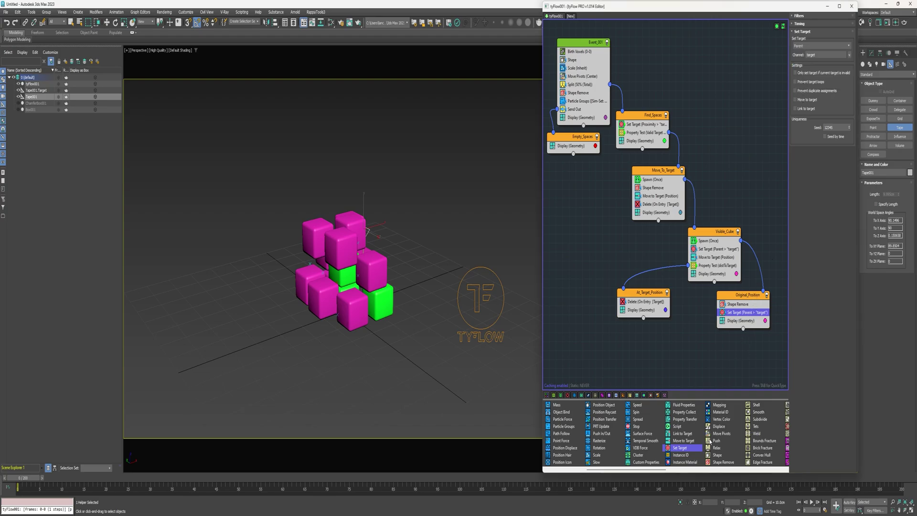
{"action": "scroll", "coordinate": [672, 455], "scroll_direction": "down", "scroll_amount": 5}
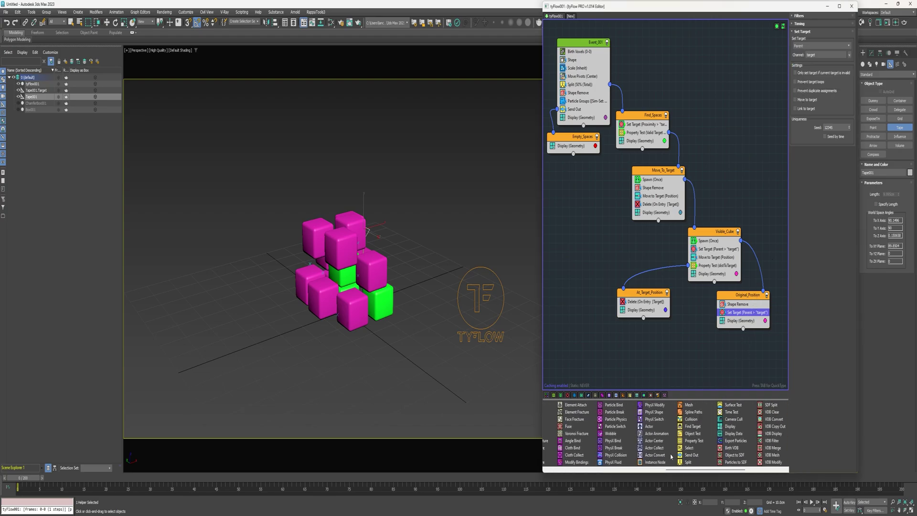
{"action": "left_click_drag", "start_coordinate": [682, 440], "coordinate": [739, 321]}
{"action": "left_click", "coordinate": [810, 55]}
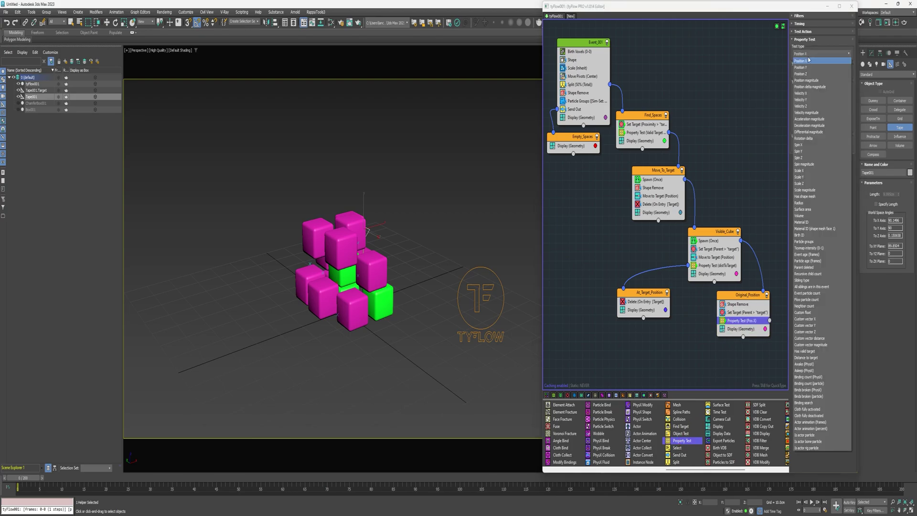
{"action": "left_click", "coordinate": [807, 359]}
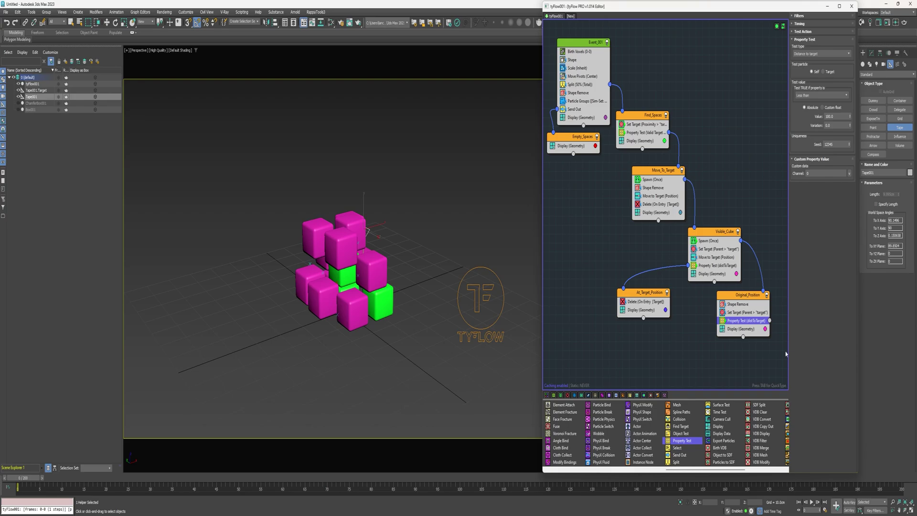
Step: Put the test output on the left, test greater than 9, and read the target channel
{"action": "right_click", "coordinate": [750, 324]}
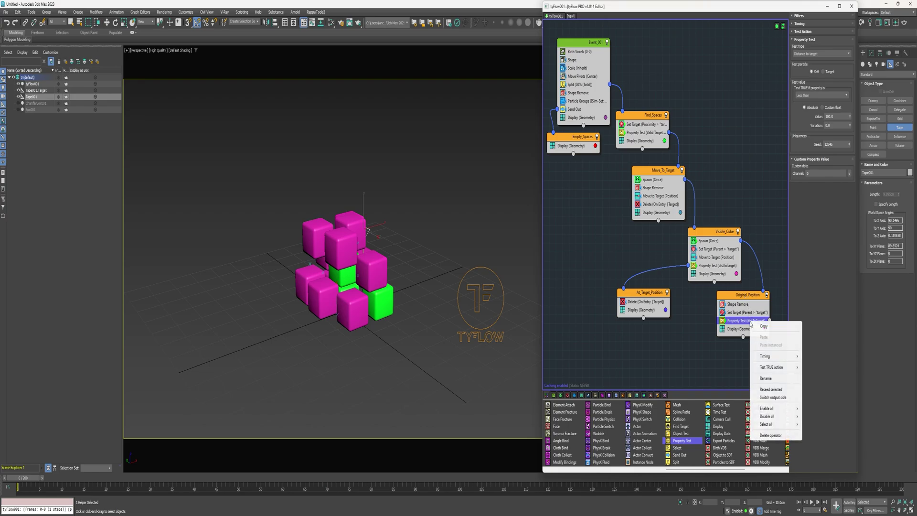
{"action": "left_click", "coordinate": [770, 400]}
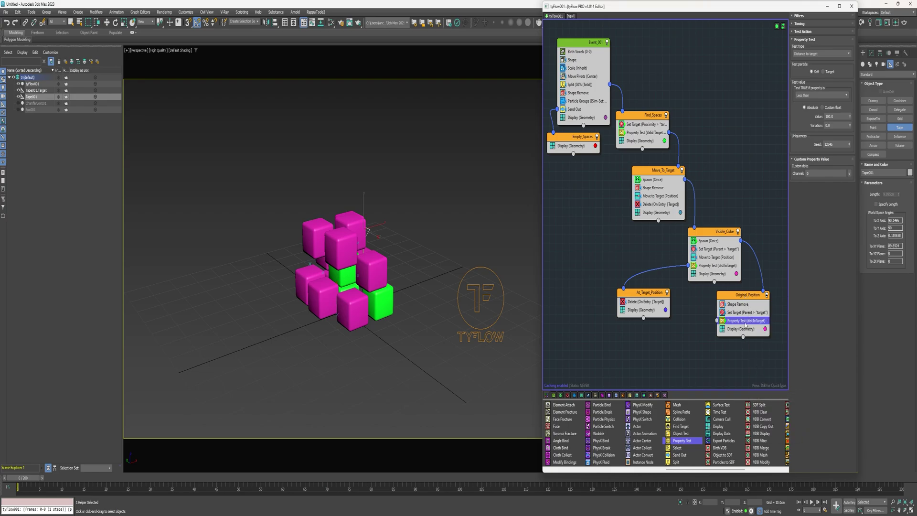
{"action": "left_click", "coordinate": [822, 96]}
{"action": "left_click", "coordinate": [808, 116]}
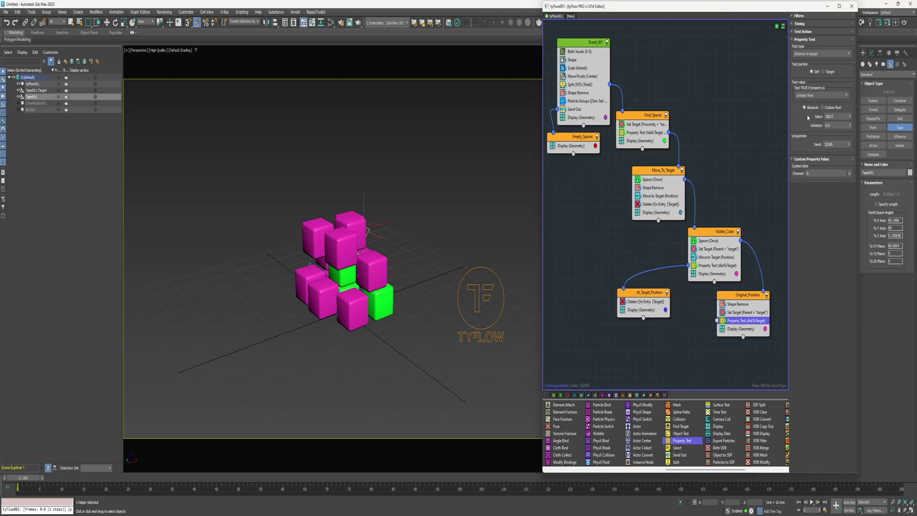
{"action": "left_click", "coordinate": [836, 117]}
{"action": "type", "text": "9"}
{"action": "left_click", "coordinate": [849, 172]}
{"action": "left_click", "coordinate": [862, 185]}
Step: Rearrange the events and connect Original_Position's distance test to Empty_Spaces
{"action": "left_click_drag", "start_coordinate": [655, 295], "coordinate": [666, 287]}
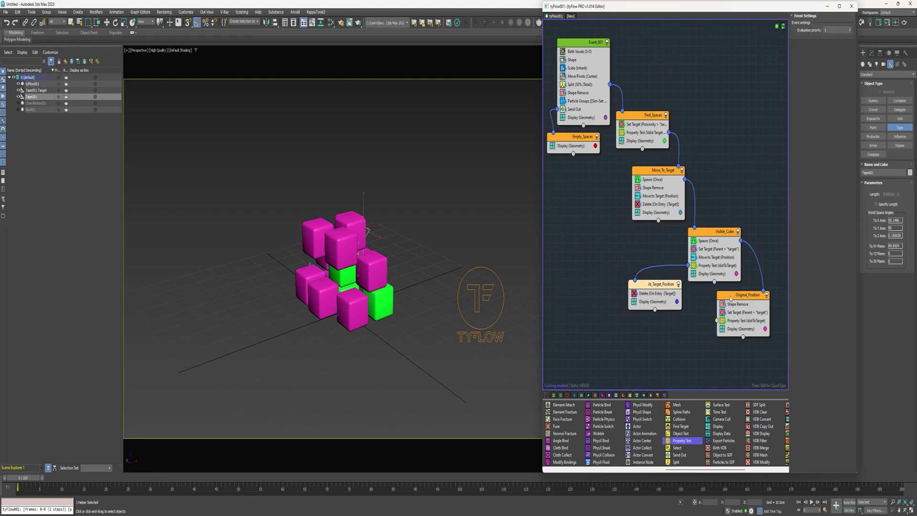
{"action": "left_click_drag", "start_coordinate": [742, 295], "coordinate": [750, 310]}
{"action": "left_click_drag", "start_coordinate": [719, 336], "coordinate": [555, 138]}
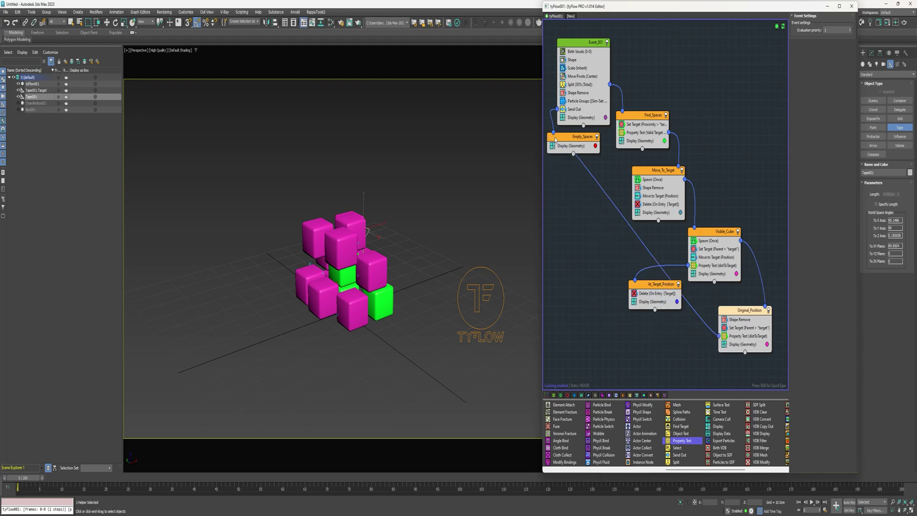
Step: Add a bend point that routes the new wire below the nodes; add a Time Test to At_Target_Position
{"action": "right_click", "coordinate": [611, 202]}
{"action": "left_click", "coordinate": [621, 204]}
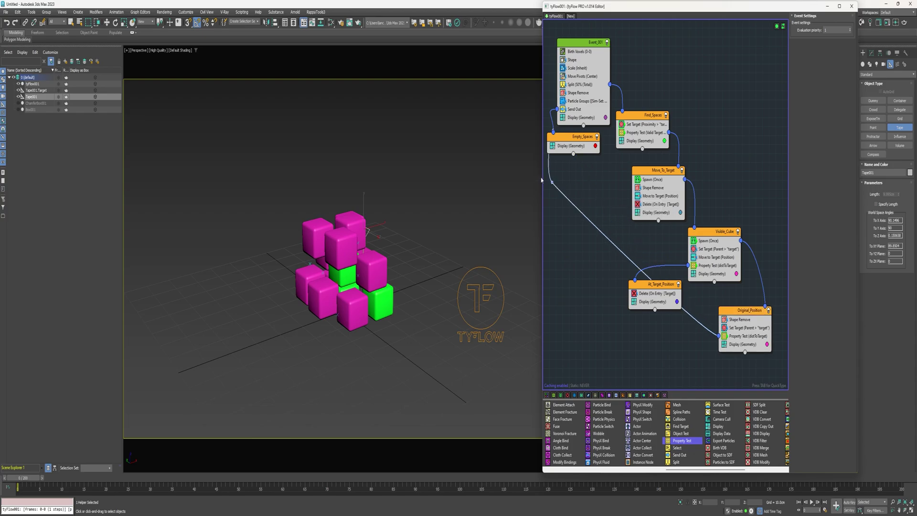
{"action": "right_click", "coordinate": [590, 234]}
{"action": "left_click", "coordinate": [601, 236]}
{"action": "left_click_drag", "start_coordinate": [599, 238], "coordinate": [576, 347]}
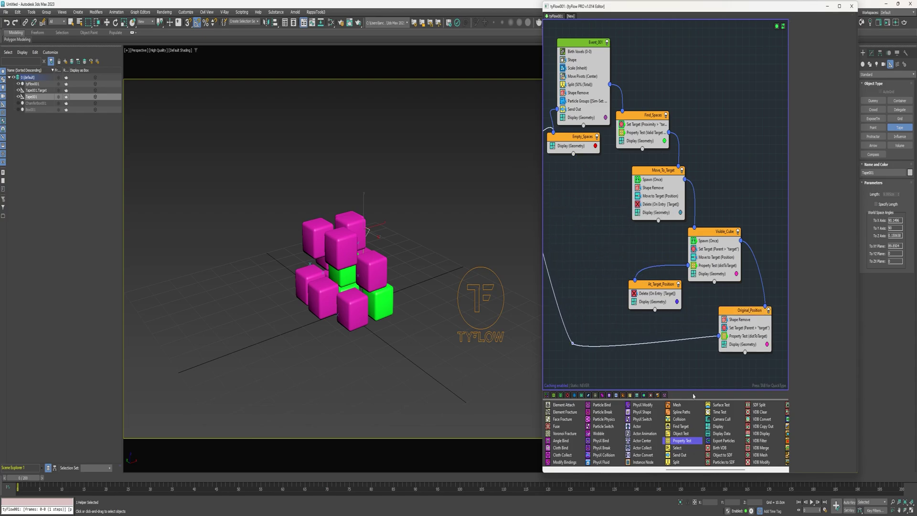
{"action": "left_click_drag", "start_coordinate": [654, 306], "coordinate": [655, 297]}
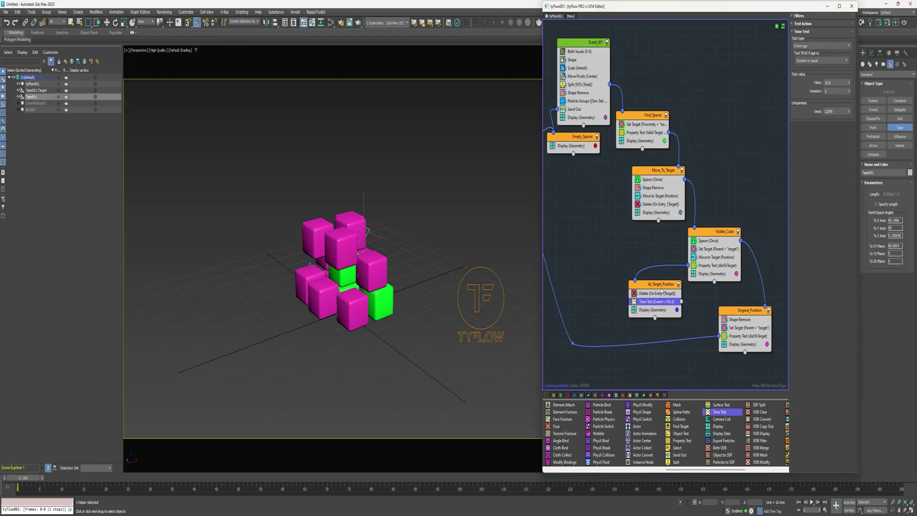
Step: Set the Time Test output left, value 7 with variation 5, and wire it to Find_Spaces
{"action": "right_click", "coordinate": [666, 302]}
{"action": "left_click", "coordinate": [686, 367]}
{"action": "double_click", "coordinate": [827, 85]}
{"action": "key", "text": "Tab"}
{"action": "type", "text": "5"}
{"action": "left_click_drag", "start_coordinate": [629, 301], "coordinate": [623, 114]}
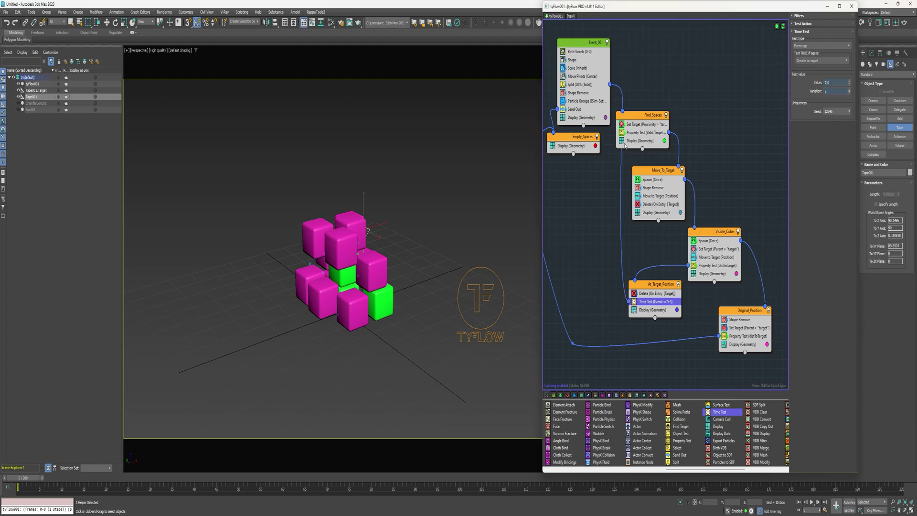
{"action": "left_click_drag", "start_coordinate": [622, 168], "coordinate": [647, 121]}
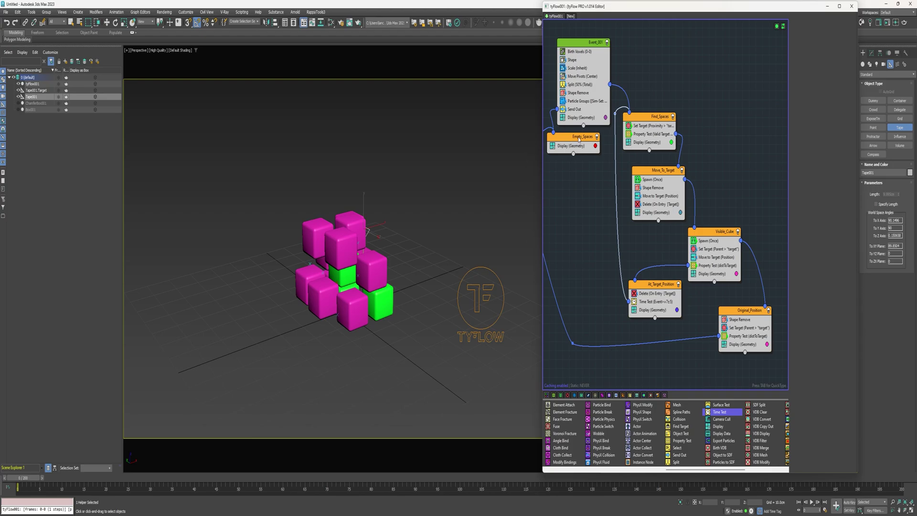
Step: Copy Event_001's Particle Groups operator into Empty_Spaces and preview the animation to frame 55
{"action": "left_click", "coordinate": [575, 102]}
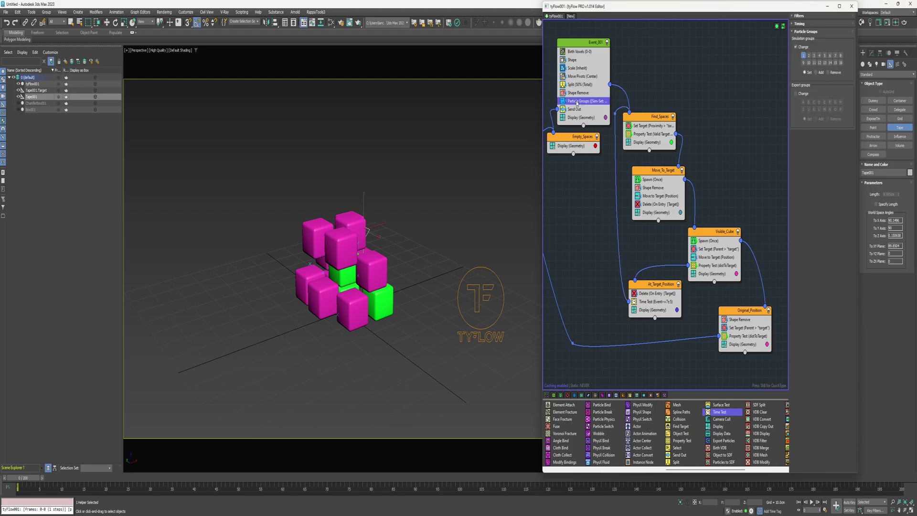
{"action": "left_click_drag", "start_coordinate": [576, 103], "coordinate": [573, 143]}
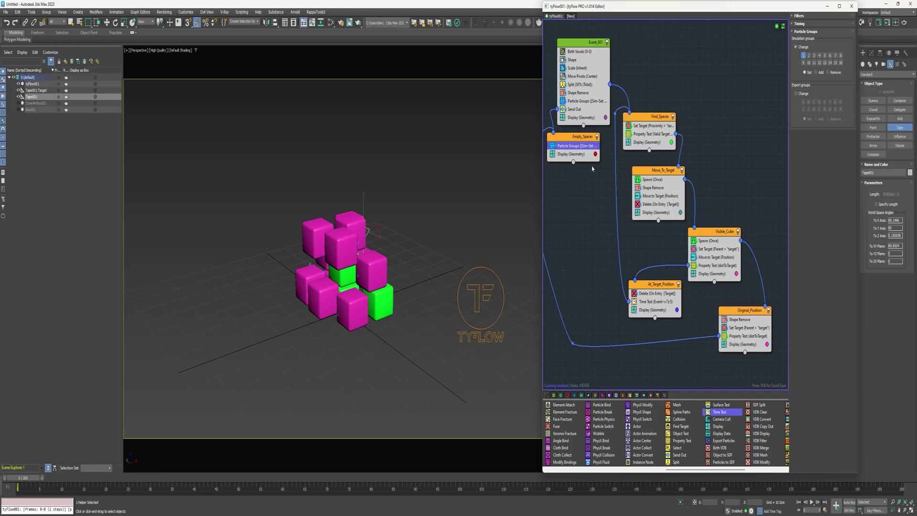
{"action": "mouse_move", "coordinate": [24, 479]}
{"action": "left_mouse_down"}
{"action": "mouse_move", "coordinate": [462, 484]}
{"action": "mouse_move", "coordinate": [544, 502]}
{"action": "mouse_move", "coordinate": [857, 502]}
{"action": "mouse_move", "coordinate": [663, 478]}
{"action": "mouse_move", "coordinate": [19, 477]}
{"action": "left_mouse_up"}
Step: Set Birth Voxels Size X to 3 and minimize the tyFlow editor
{"action": "left_click", "coordinate": [578, 51]}
{"action": "double_click", "coordinate": [841, 232]}
{"action": "type", "text": "3"}
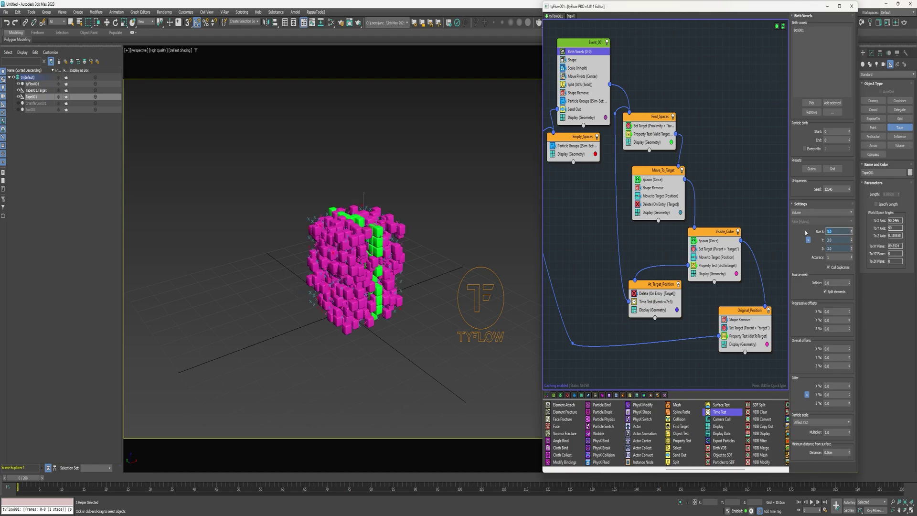
{"action": "scroll", "coordinate": [358, 267], "scroll_direction": "up", "scroll_amount": 2}
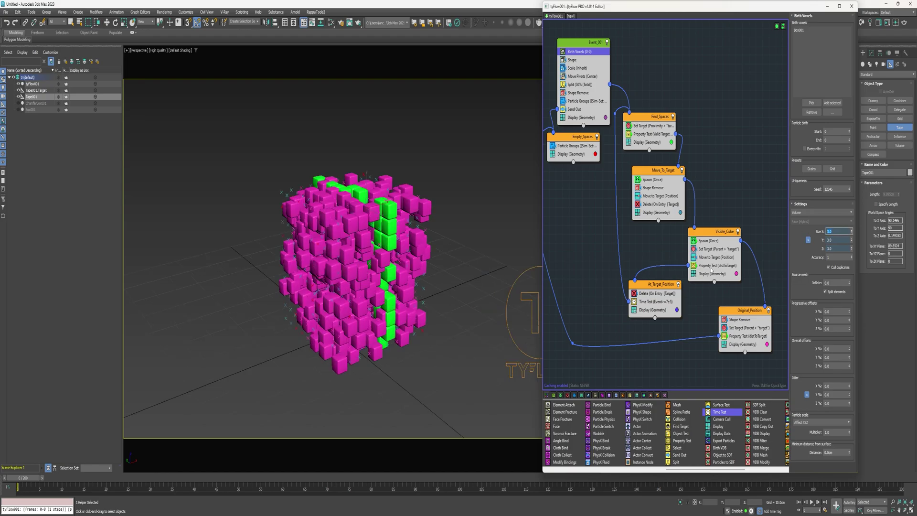
{"action": "left_click", "coordinate": [828, 6]}
{"action": "middle_click_drag", "start_coordinate": [779, 197], "coordinate": [786, 213]}
{"action": "scroll", "coordinate": [786, 214], "scroll_direction": "up", "scroll_amount": 5}
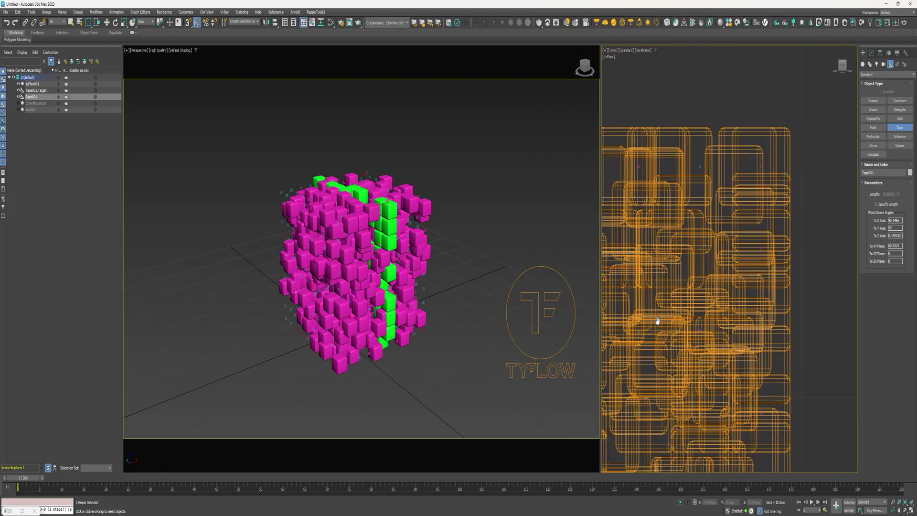
Step: Draw a second tape measure vertically in the Front view, then reopen the tyFlow editor
{"action": "middle_click_drag", "start_coordinate": [692, 300], "coordinate": [636, 353]}
{"action": "left_click", "coordinate": [77, 12]}
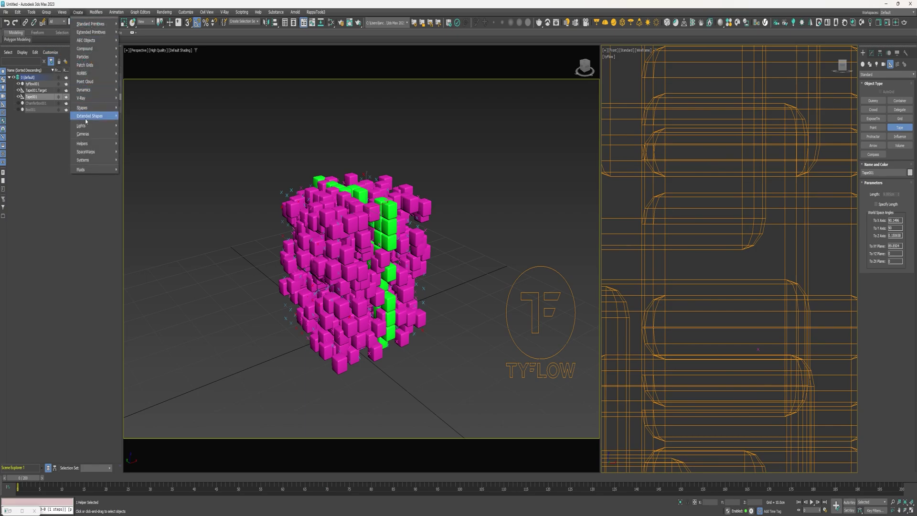
{"action": "mouse_move", "coordinate": [82, 143]}
{"action": "left_click", "coordinate": [138, 195]}
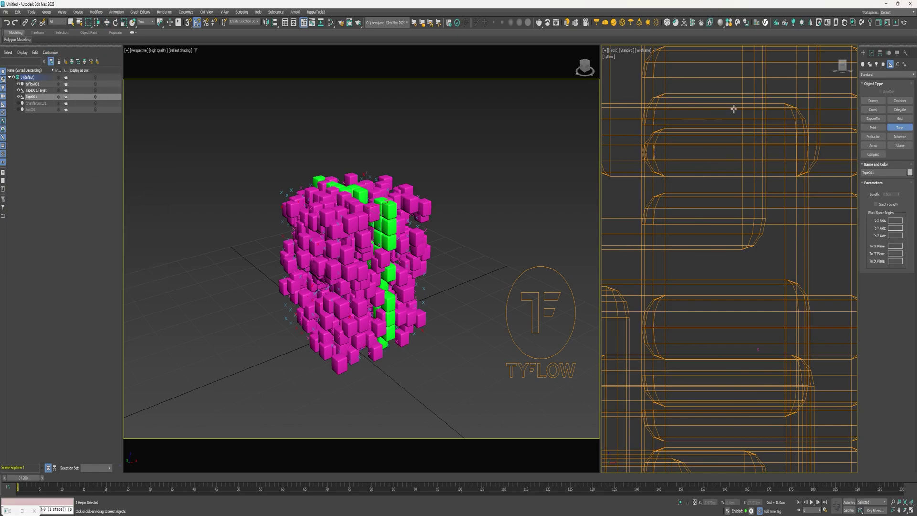
{"action": "middle_click_drag", "start_coordinate": [745, 167], "coordinate": [740, 215]}
{"action": "left_click_drag", "start_coordinate": [751, 84], "coordinate": [752, 404]}
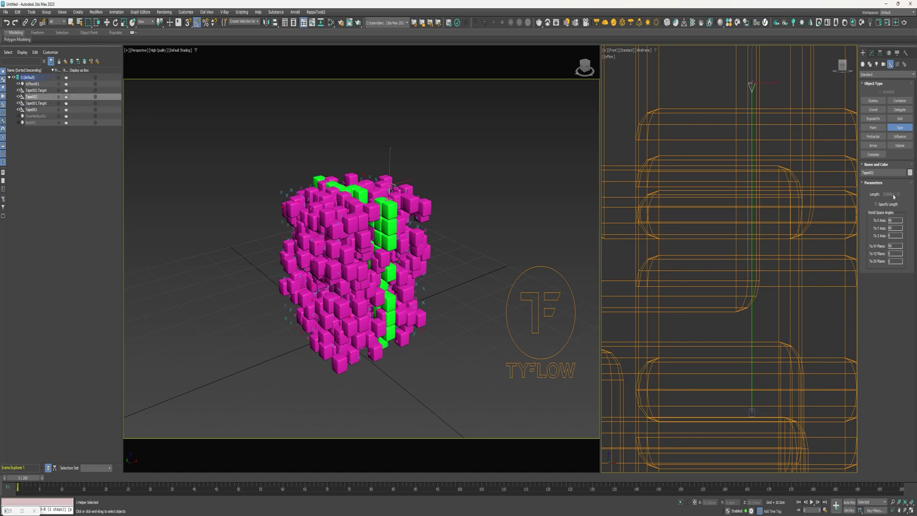
{"action": "key", "text": "w"}
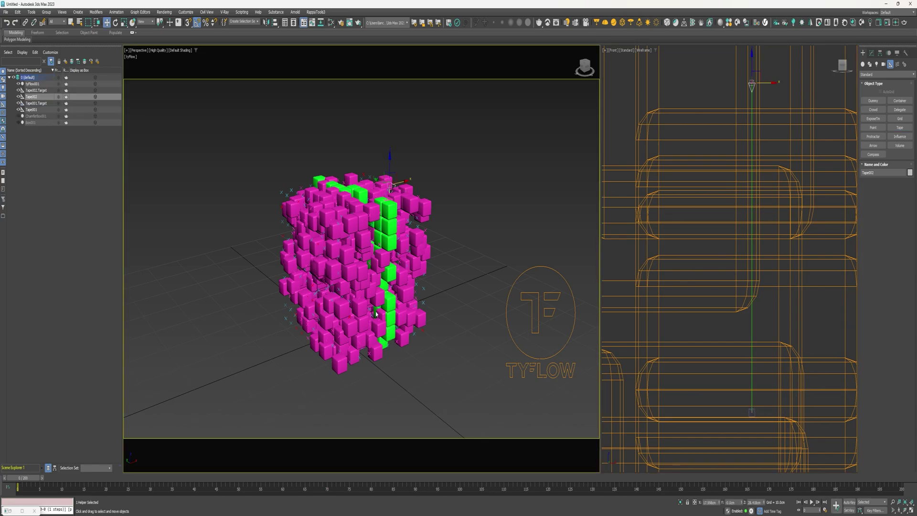
{"action": "key", "text": "Return"}
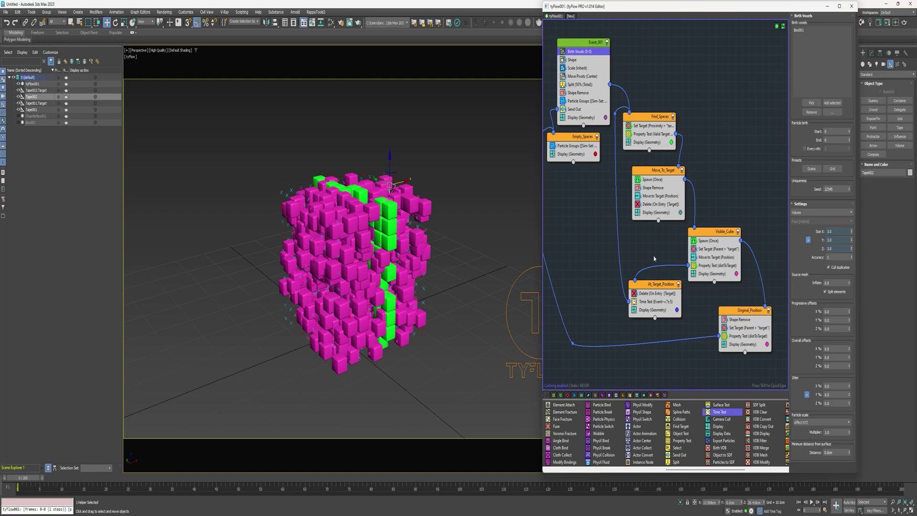
Step: Set the Find_Spaces proximity target search radius to 3.1 cm
{"action": "left_click", "coordinate": [641, 126]}
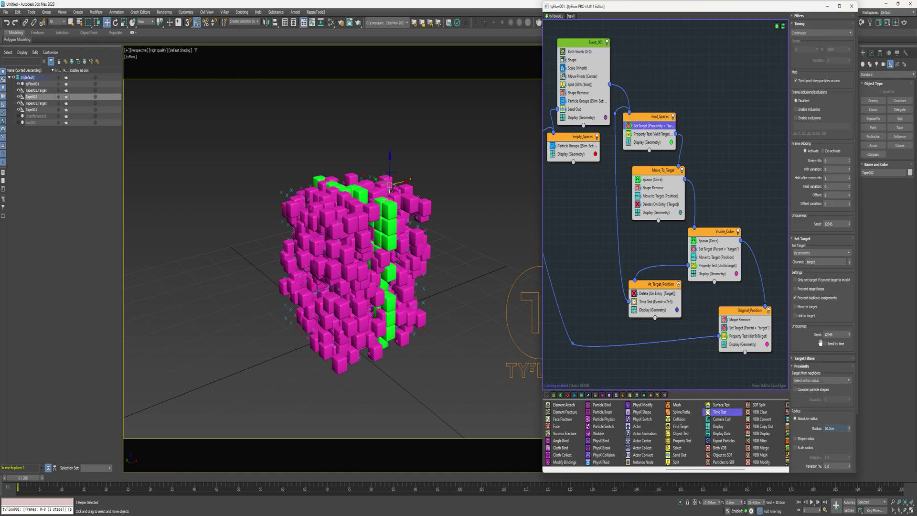
{"action": "left_click_drag", "start_coordinate": [833, 412], "coordinate": [835, 381]}
{"action": "left_click", "coordinate": [838, 395]}
{"action": "type", "text": "3.1"}
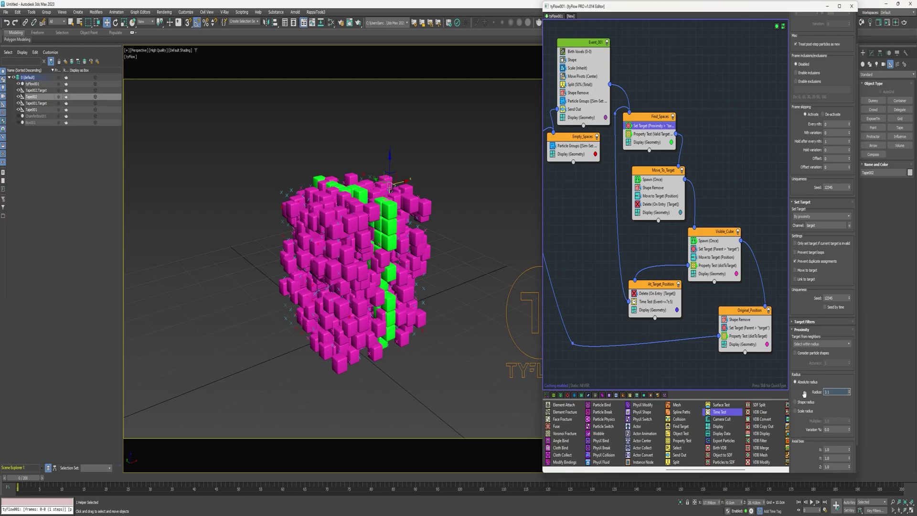
{"action": "key", "text": "Return"}
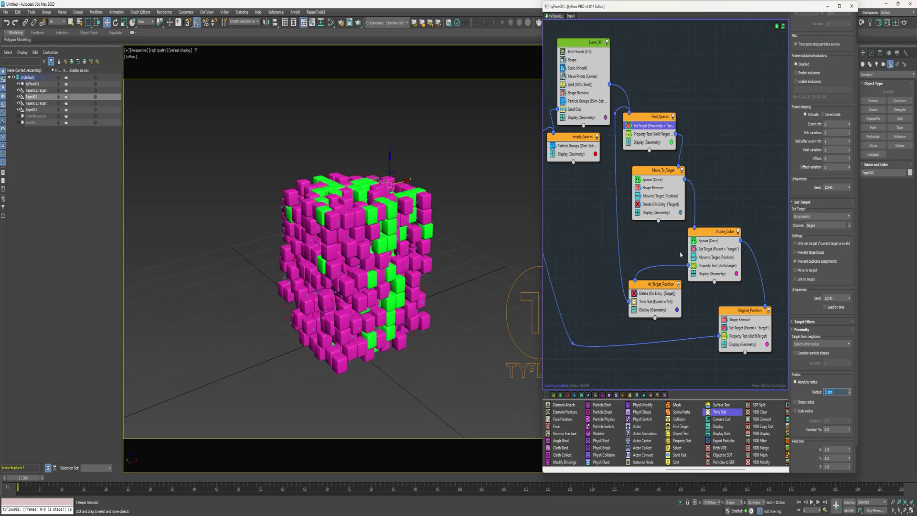
Step: Set the Original_Position property test value to 2.95 and play back the animation to check it
{"action": "left_click", "coordinate": [736, 337]}
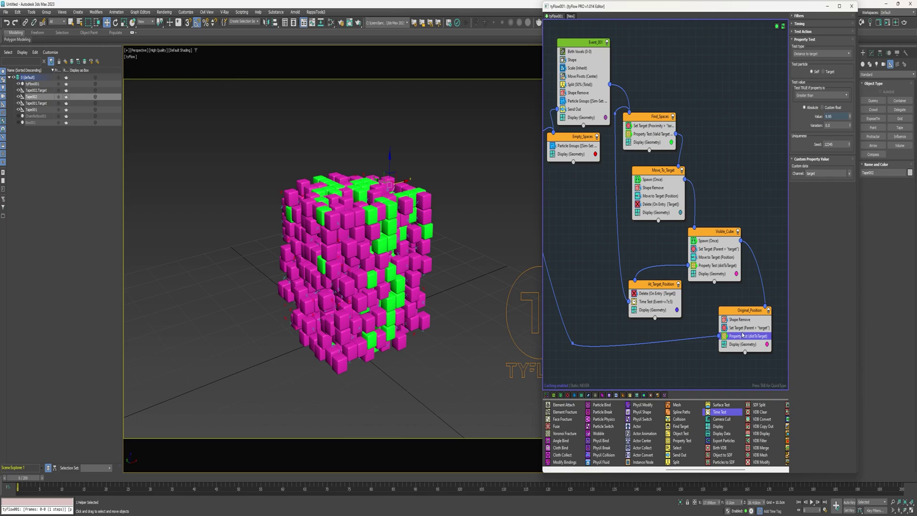
{"action": "double_click", "coordinate": [835, 116]}
{"action": "type", "text": "2.95"}
{"action": "mouse_move", "coordinate": [20, 478]}
{"action": "left_mouse_down"}
{"action": "mouse_move", "coordinate": [752, 449]}
{"action": "mouse_move", "coordinate": [830, 475]}
{"action": "mouse_move", "coordinate": [18, 478]}
{"action": "left_mouse_up"}
{"action": "key", "text": "/"}
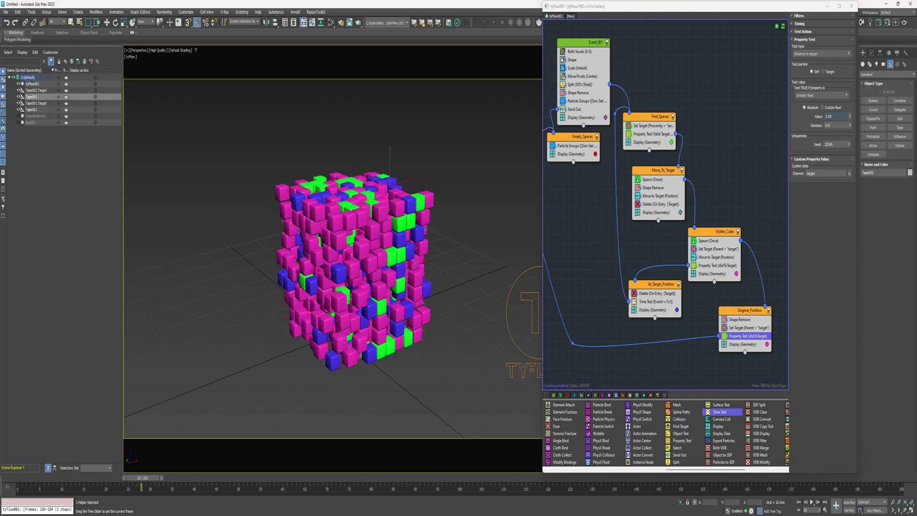
{"action": "key", "text": "Home"}
{"action": "key", "text": "w"}
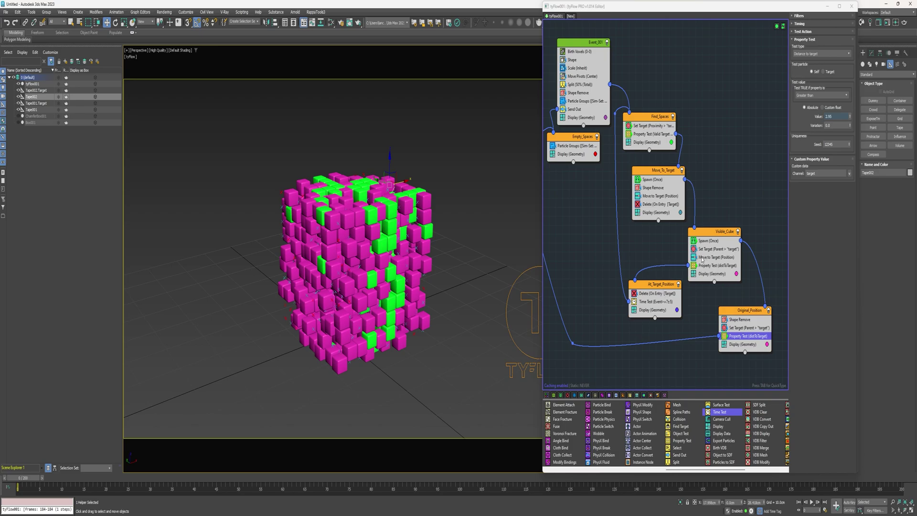
Step: Time Visible_Cube's Move to Target by Event age with a variation of 12, then scrub to test
{"action": "left_click", "coordinate": [703, 257]}
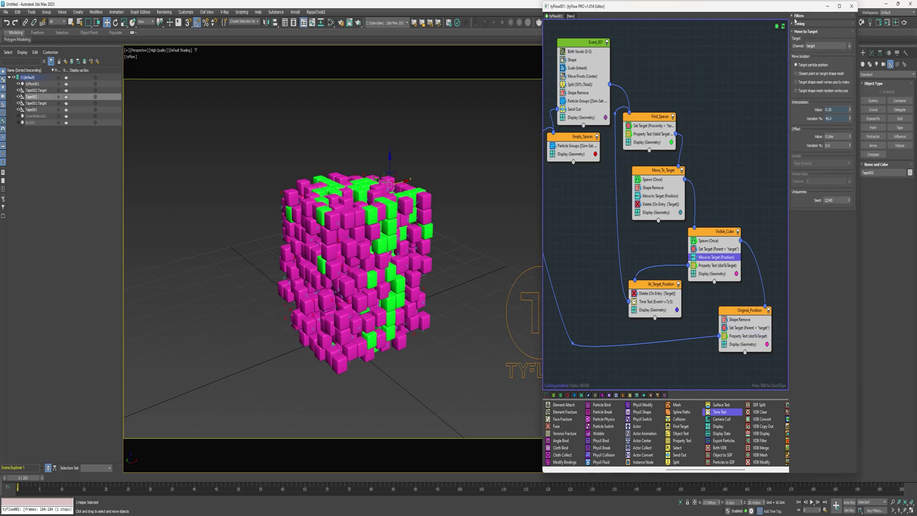
{"action": "left_click", "coordinate": [796, 24]}
{"action": "left_click", "coordinate": [800, 33]}
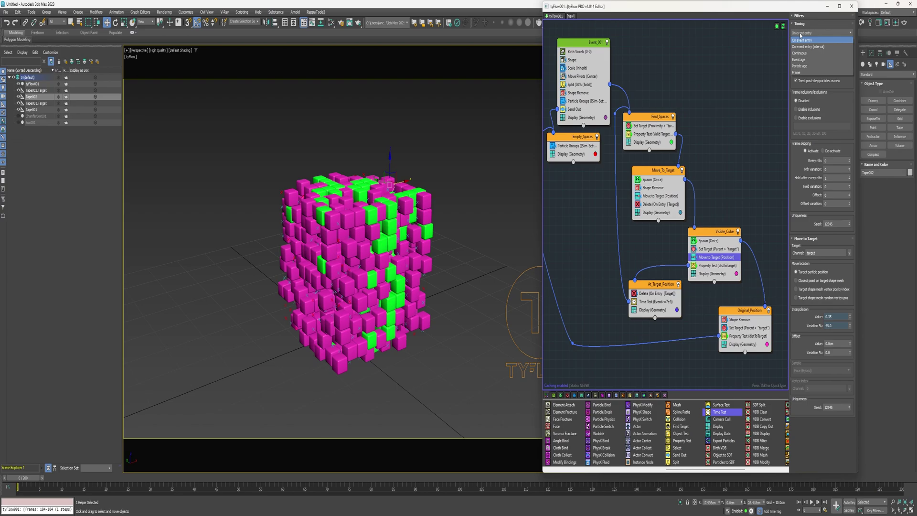
{"action": "left_click", "coordinate": [805, 60]}
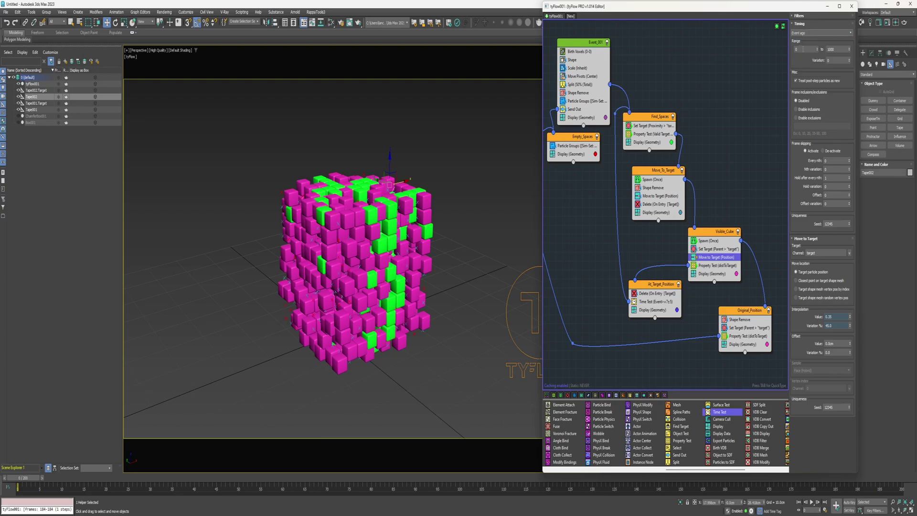
{"action": "left_click", "coordinate": [837, 61]}
{"action": "type", "text": "12"}
{"action": "key", "text": "Return"}
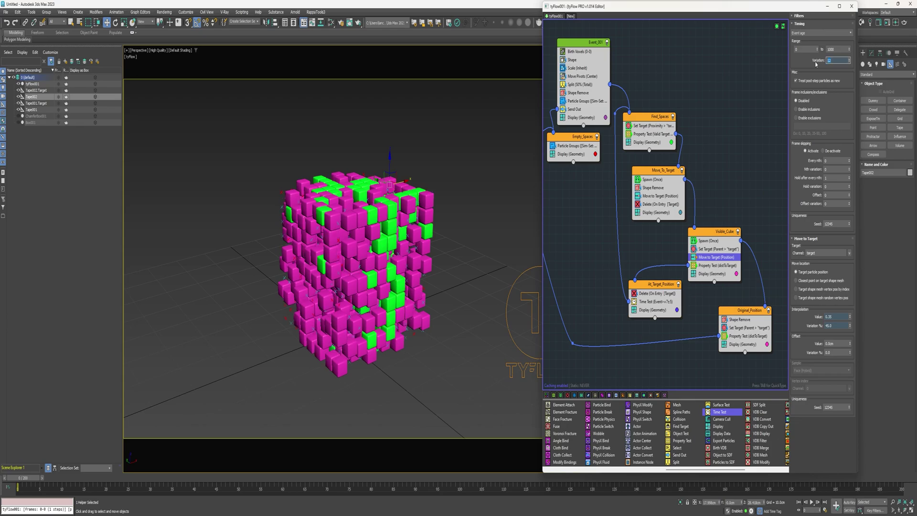
{"action": "left_click_drag", "start_coordinate": [28, 481], "coordinate": [57, 494]}
{"action": "key", "text": "w"}
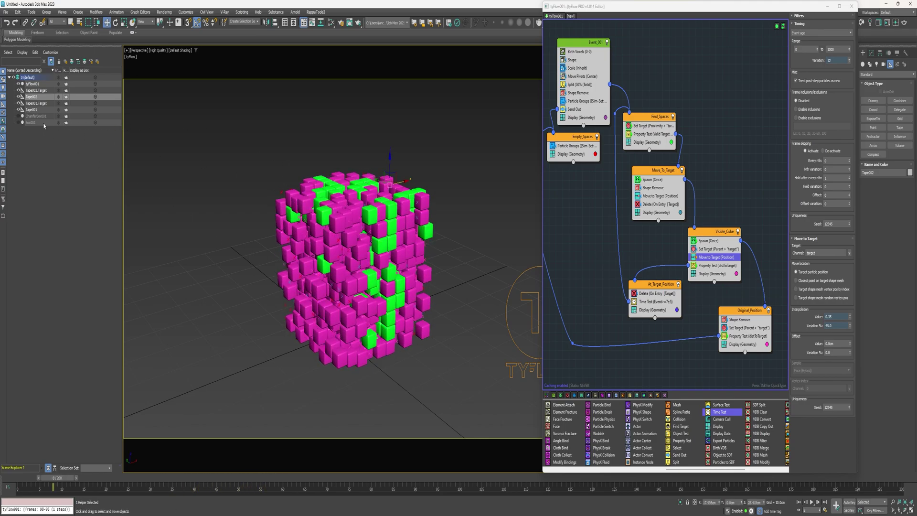
Step: Clone Box001 to the lower left as a copy named Box002
{"action": "left_click", "coordinate": [30, 123]}
{"action": "left_click", "coordinate": [19, 124]}
{"action": "left_click", "coordinate": [18, 123]}
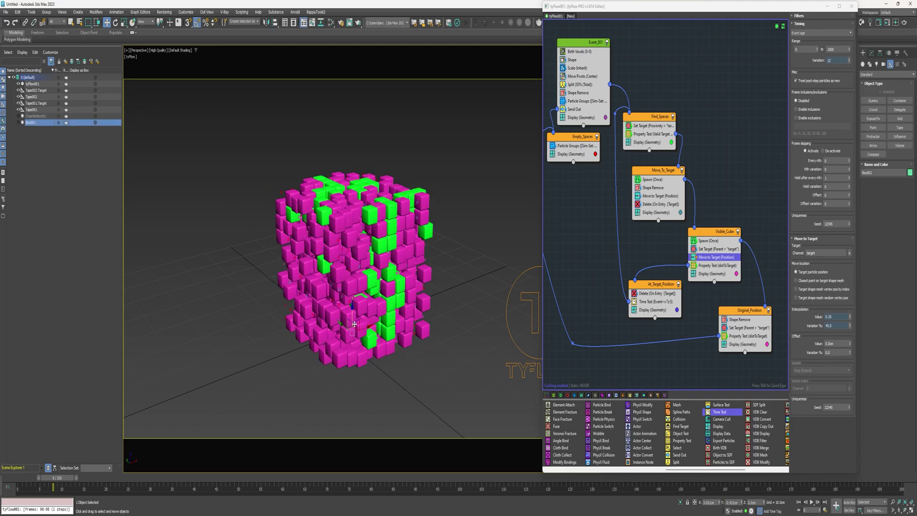
{"action": "mouse_move", "coordinate": [366, 329]}
{"action": "left_mouse_down", "text": "shift"}
{"action": "mouse_move", "coordinate": [191, 394]}
{"action": "mouse_move", "coordinate": [183, 424]}
{"action": "left_mouse_up", "text": "shift"}
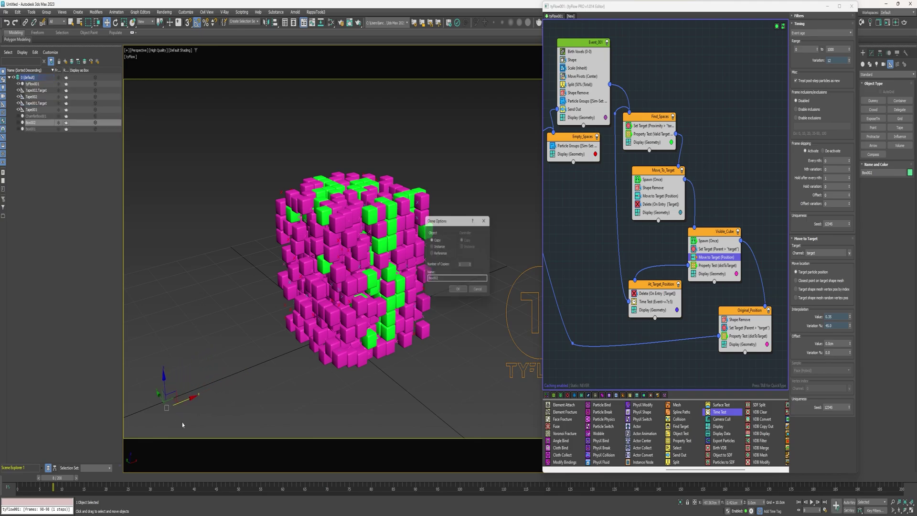
{"action": "left_click", "coordinate": [460, 289]}
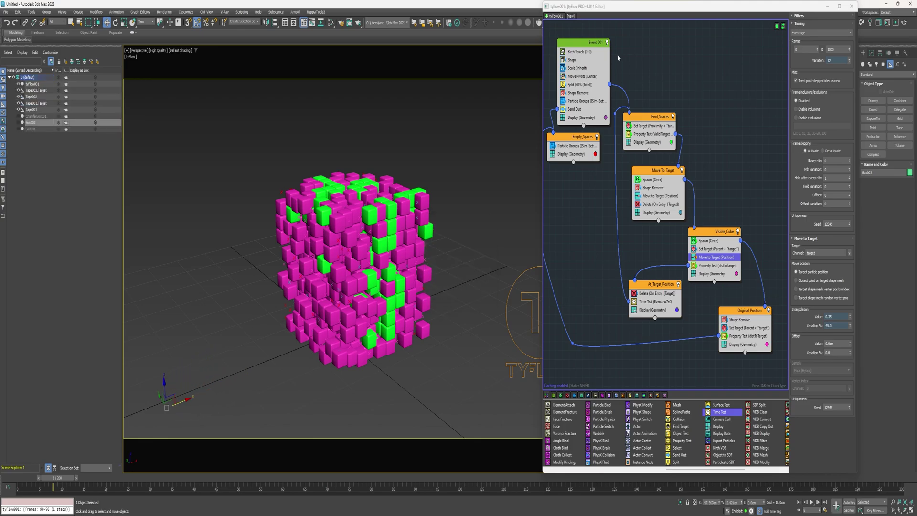
Step: Add Box002 as a Birth Voxels source so both voxel cubes appear in view
{"action": "left_click", "coordinate": [581, 51]}
{"action": "left_click", "coordinate": [832, 102]}
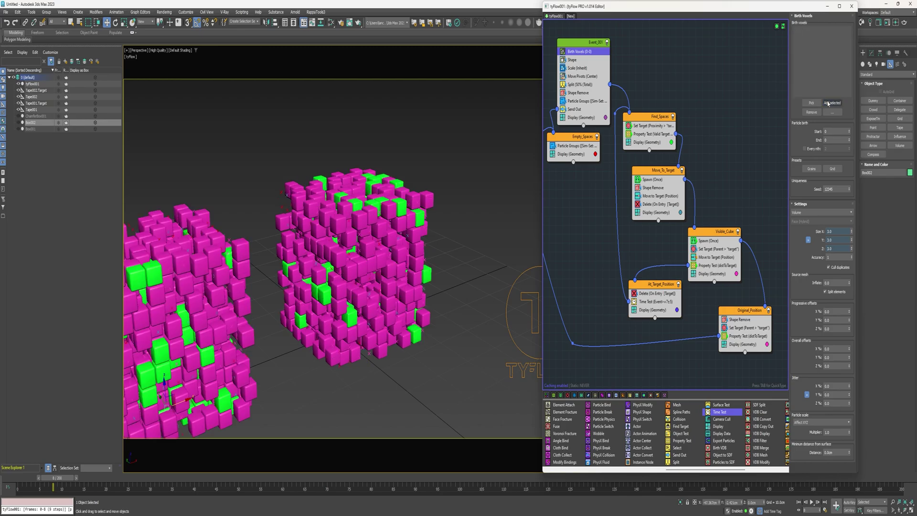
{"action": "middle_click_drag", "start_coordinate": [232, 339], "coordinate": [297, 283]}
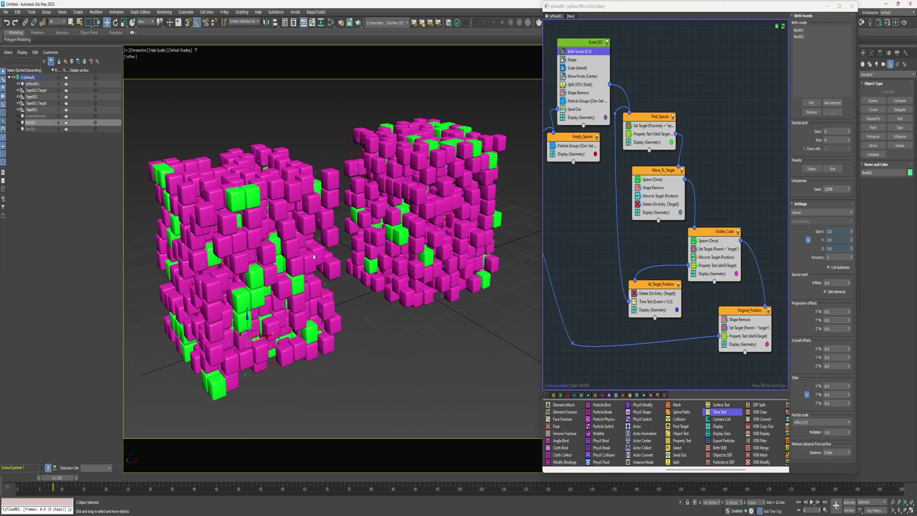